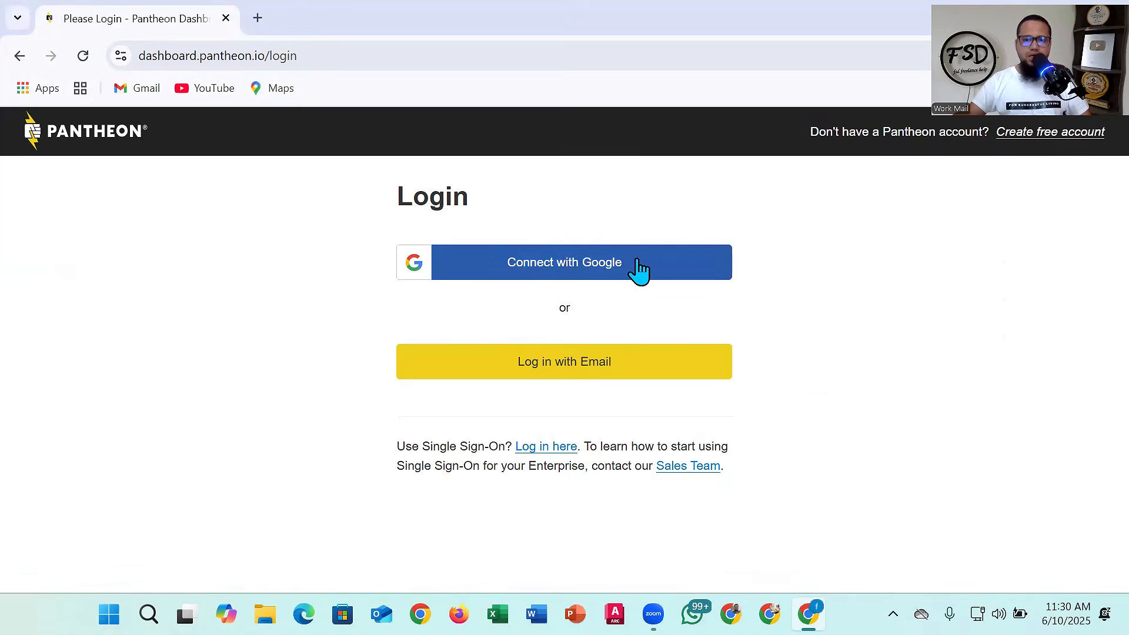
- Log in to Pantheon with the Google account and approve the sign-in to auth0.com
left_click(575, 264)
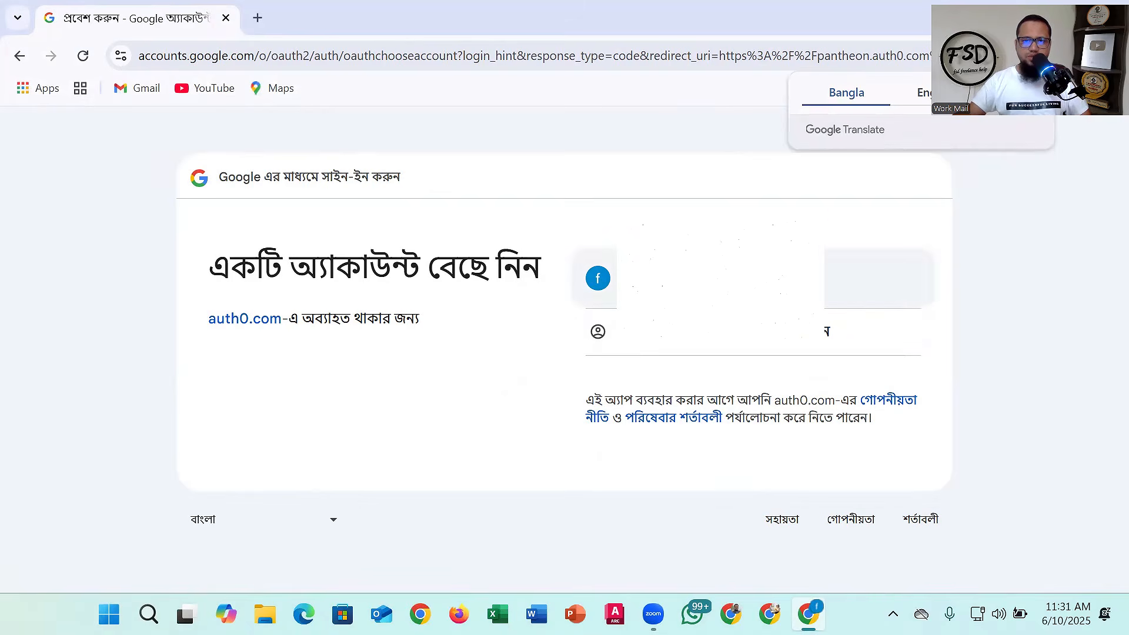
left_click(705, 278)
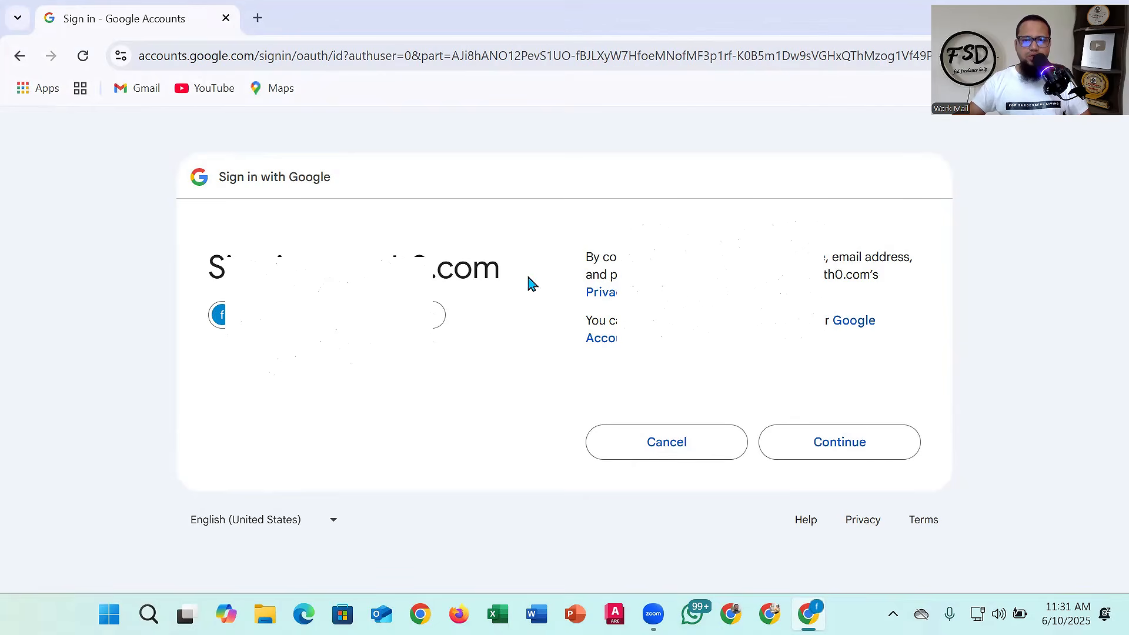
left_click(835, 441)
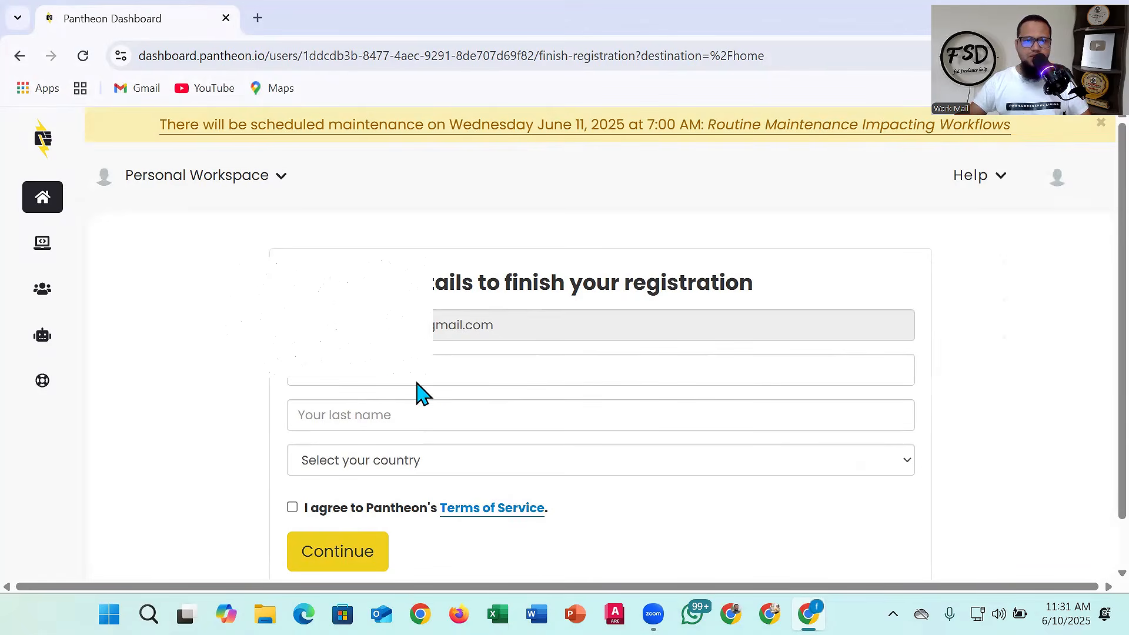
- Enter the first and last name in the registration details and select Bangladesh as the country
left_click(398, 381)
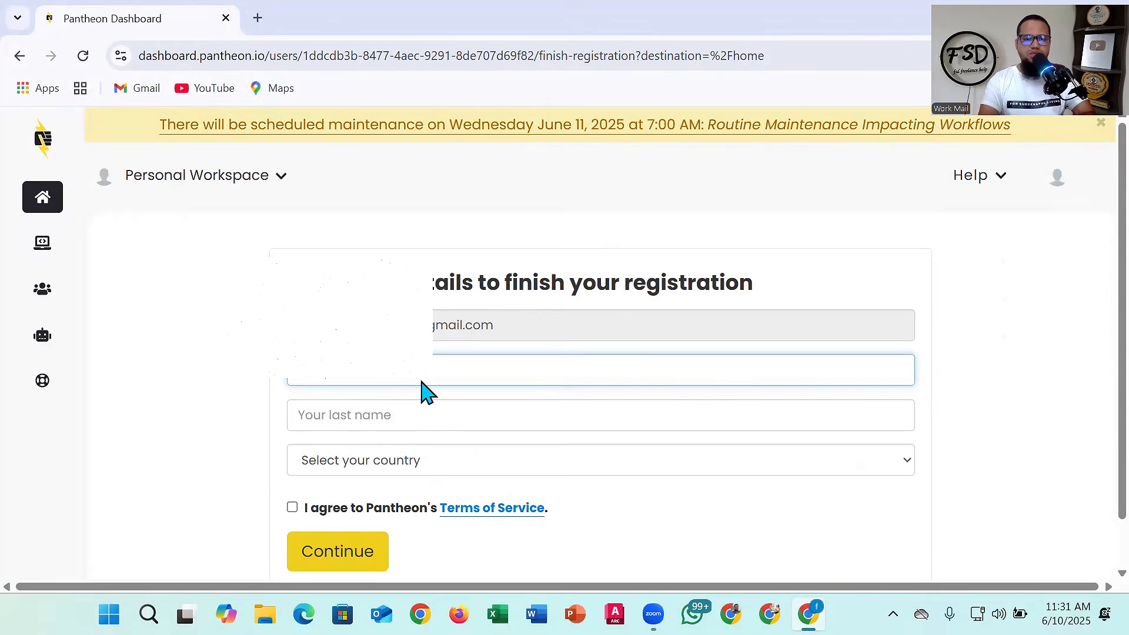
left_click(410, 414)
type("Adnan")
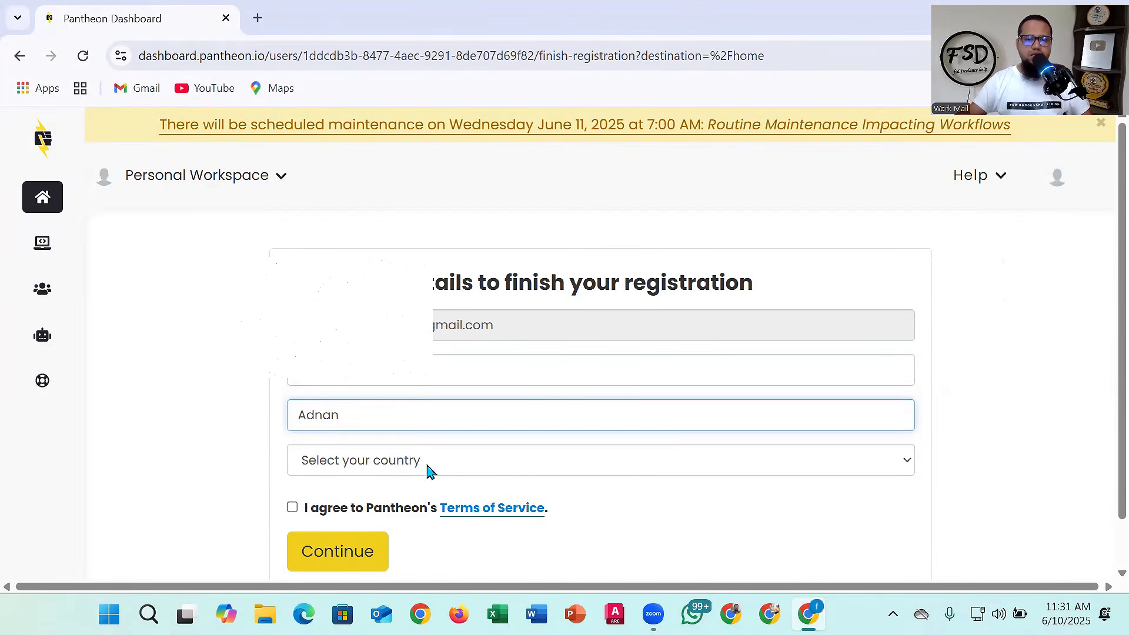
left_click(428, 470)
scroll(422, 387, "down", 3)
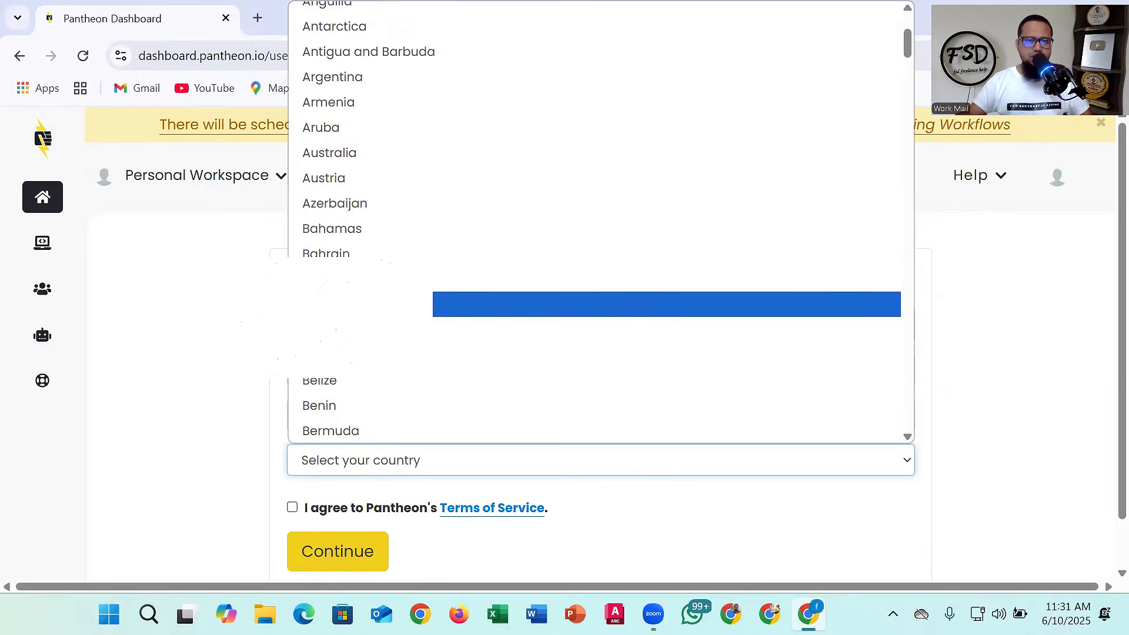
left_click(371, 280)
scroll(411, 447, "down", 2)
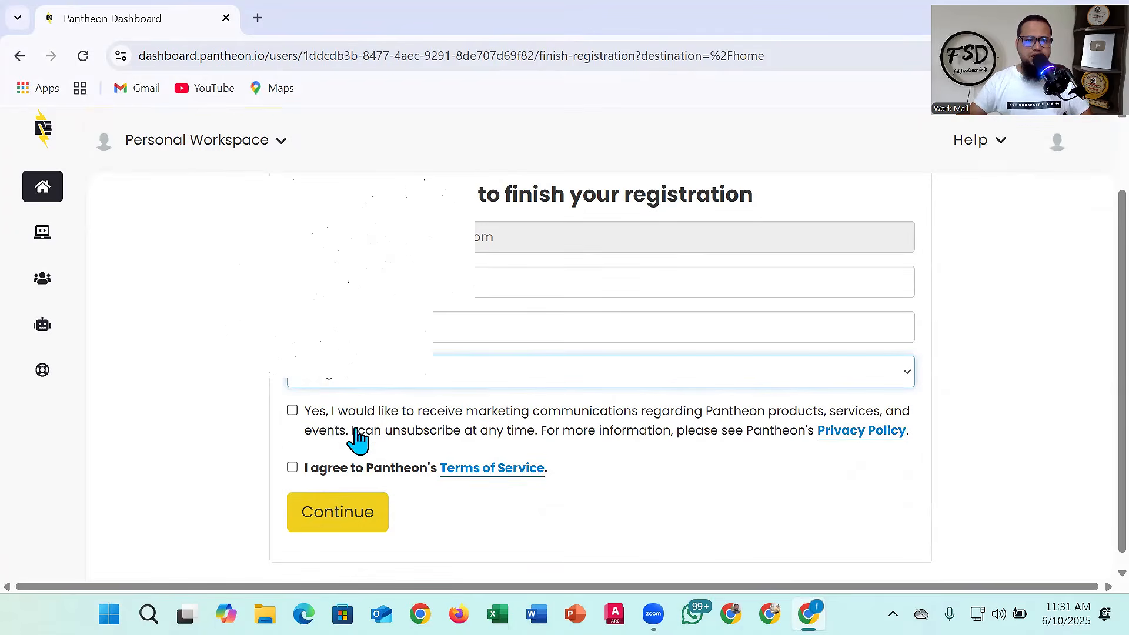
- Leave marketing communications unselected, agree to Pantheon's Terms of Service and submit the registration
left_click(293, 411)
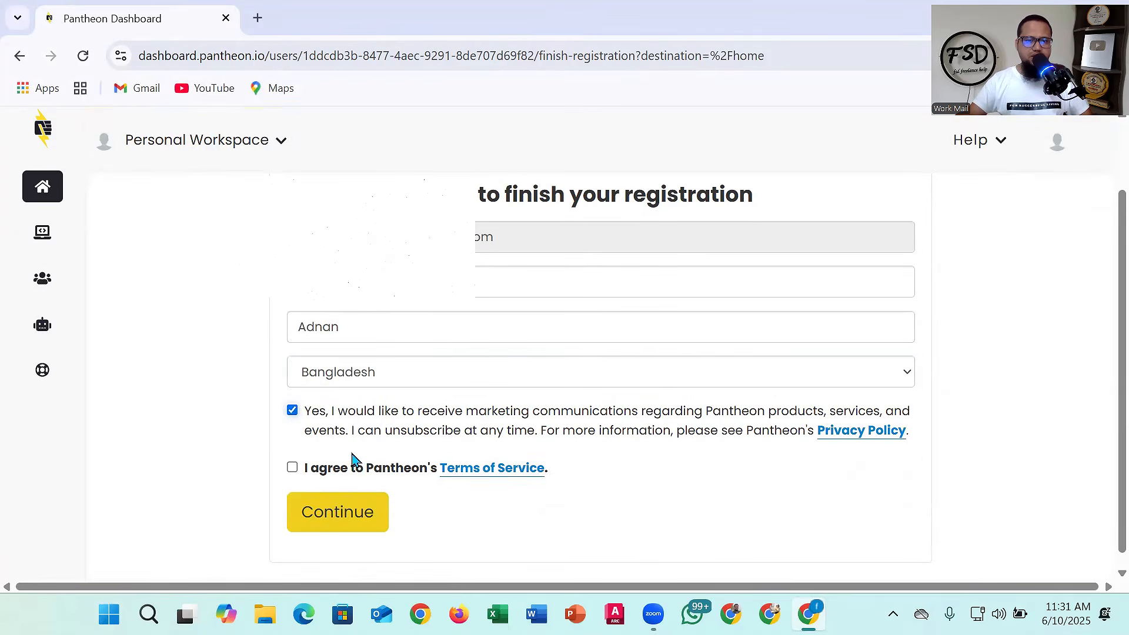
left_click(293, 411)
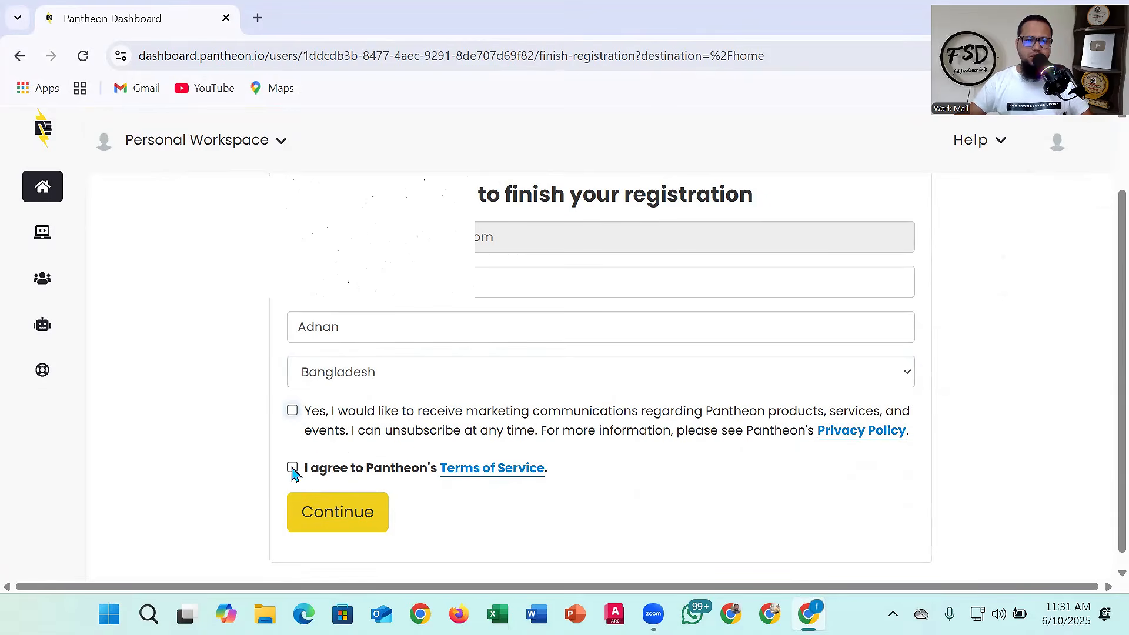
left_click(337, 511)
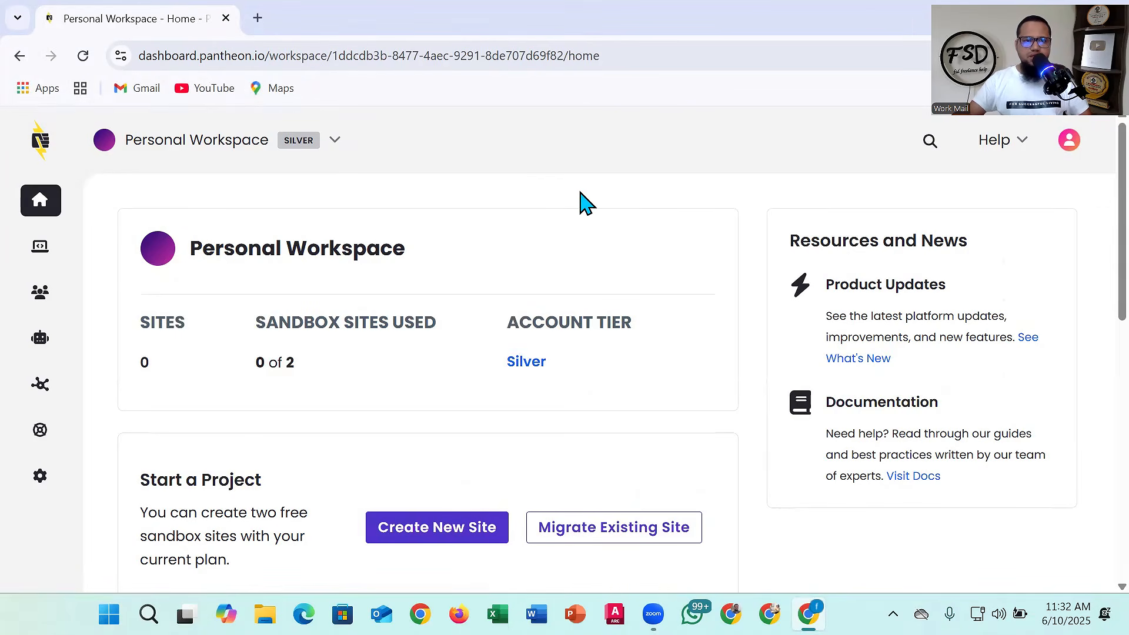
- Start creating a new site in the Personal Workspace and choose WordPress as the kind of site
scroll(618, 210, "down", 5)
scroll(749, 326, "up", 4)
scroll(750, 326, "up", 3)
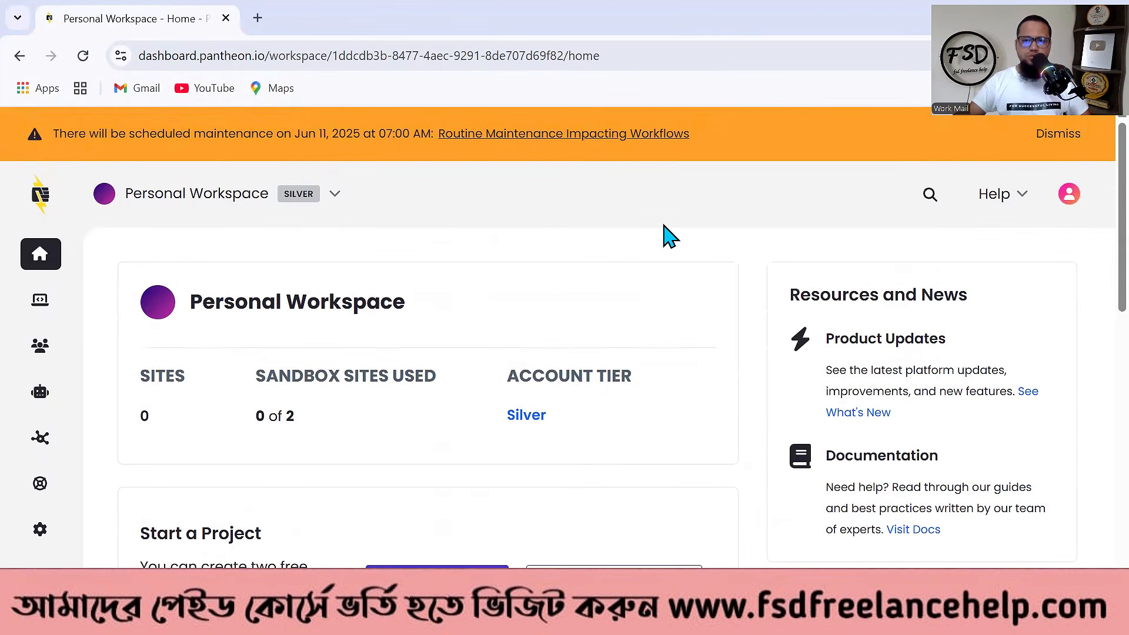
scroll(448, 368, "down", 3)
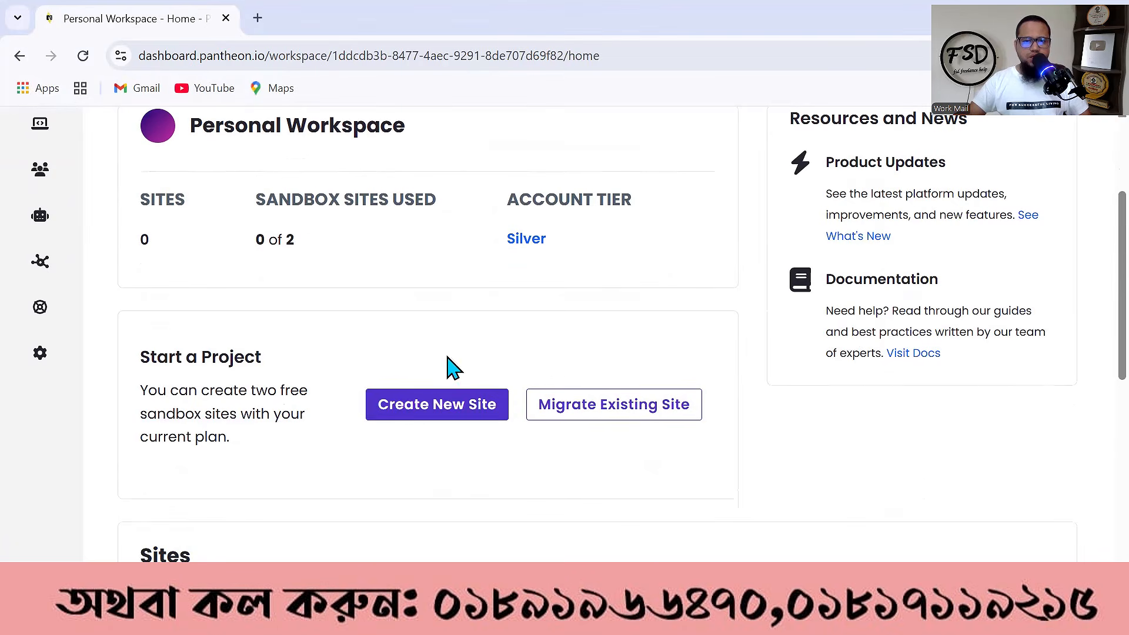
left_click(435, 403)
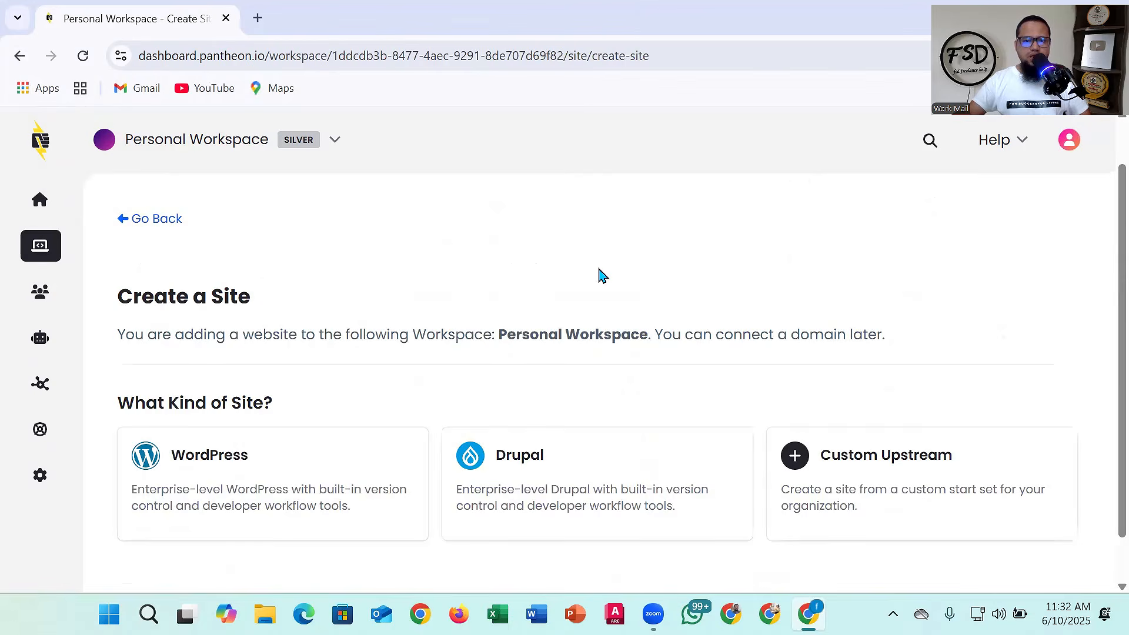
scroll(633, 268, "down", 1)
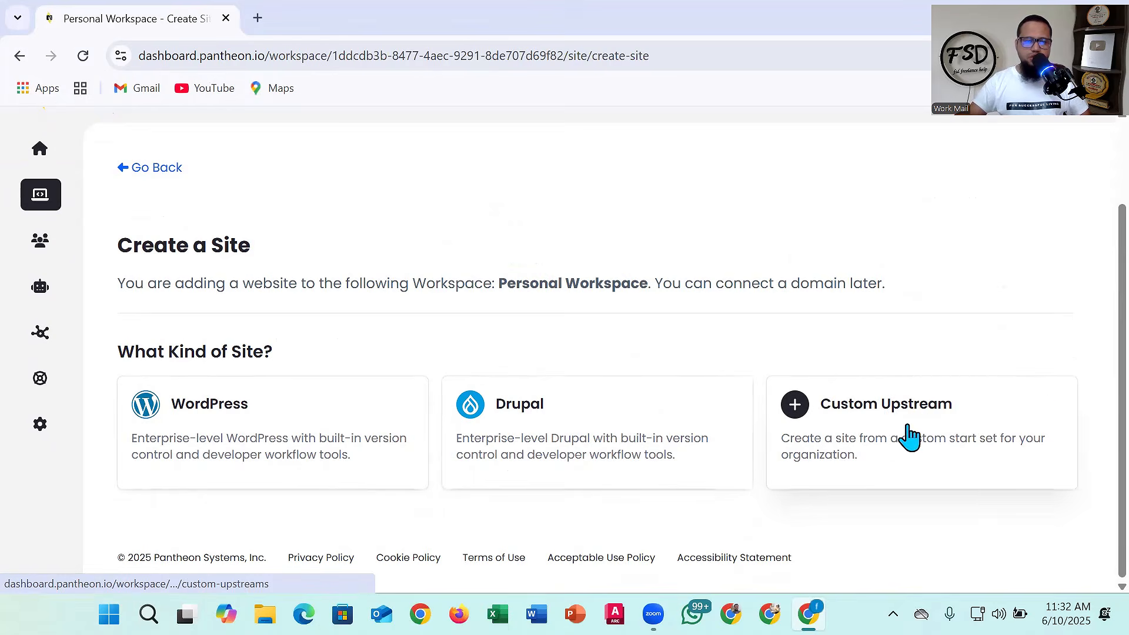
left_click(227, 414)
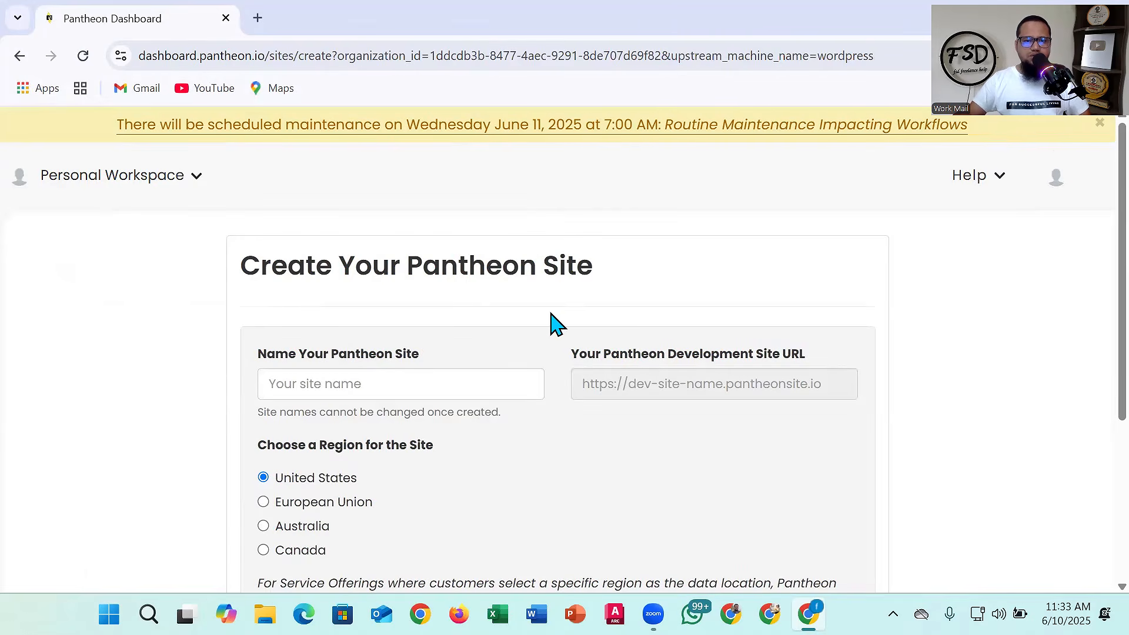
- Try to create the WordPress site with the name farabistore in the United States region
scroll(556, 325, "down", 1)
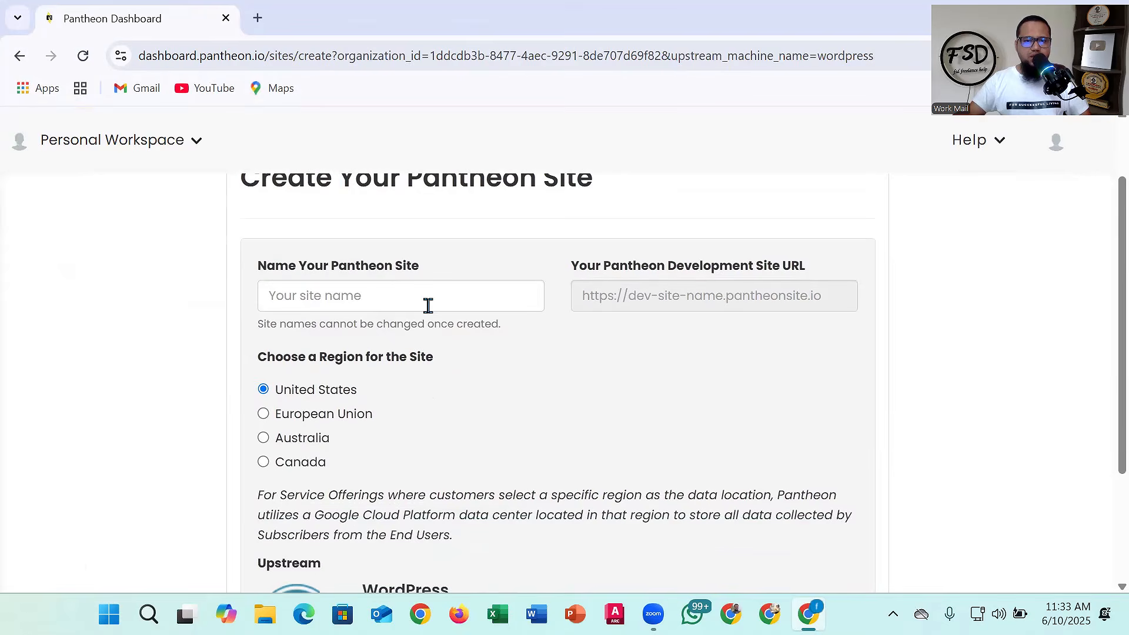
left_click(375, 299)
type("fara")
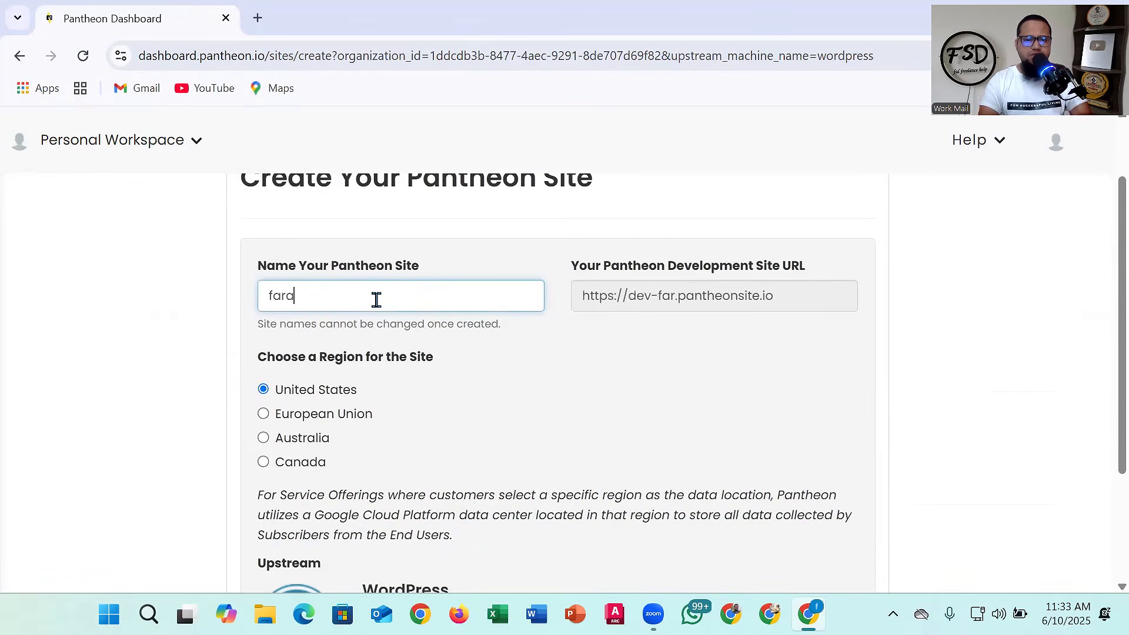
type("bistore")
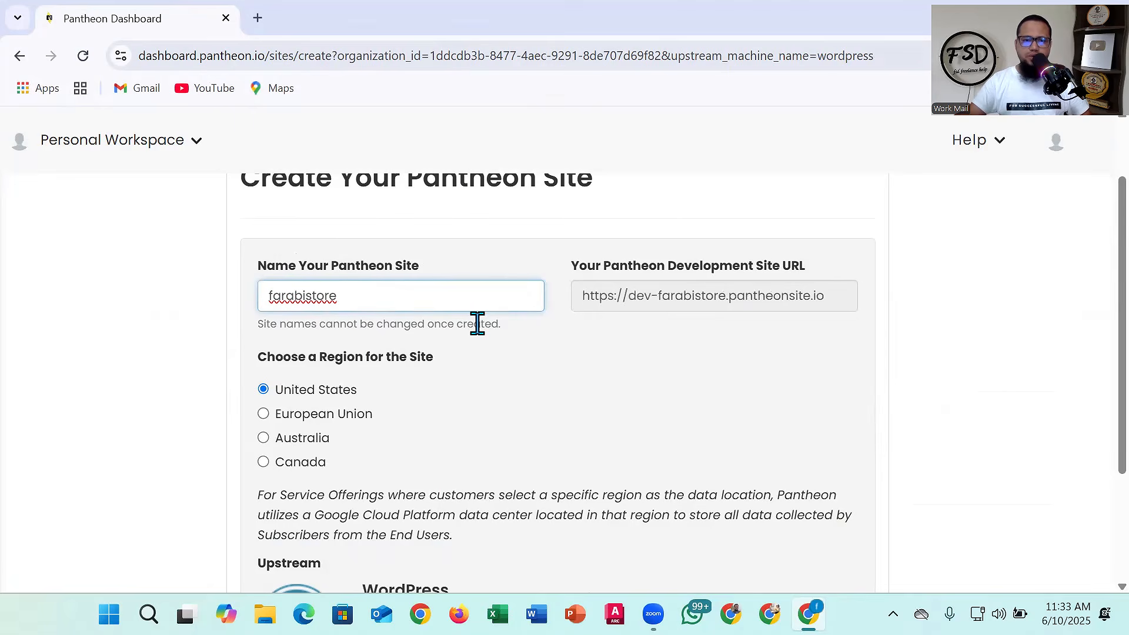
left_click(476, 343)
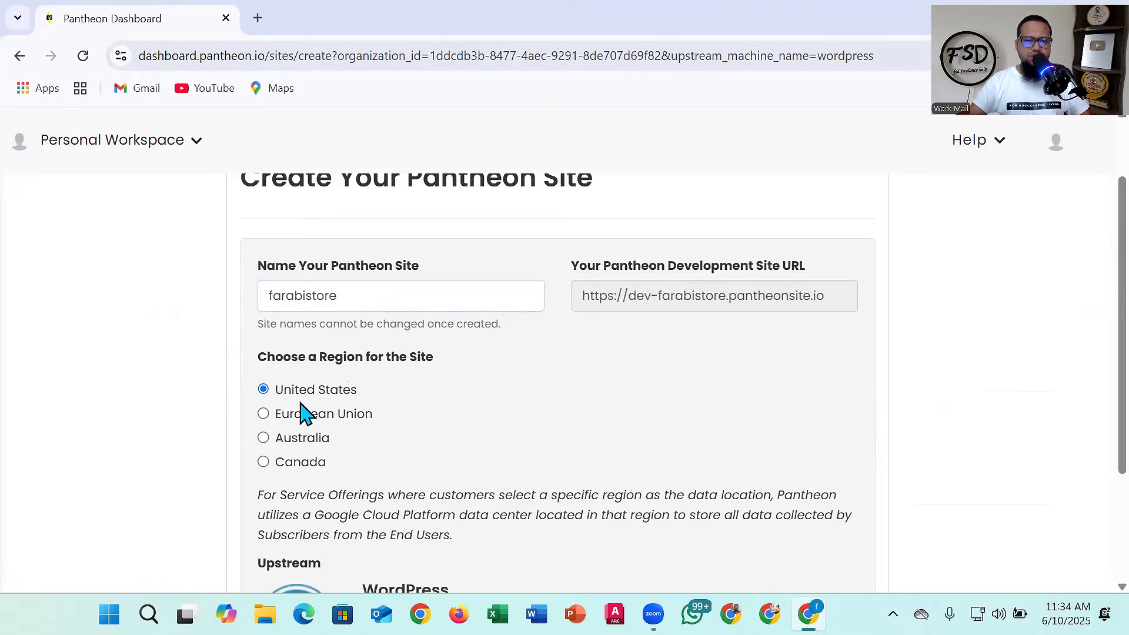
scroll(393, 397, "down", 3)
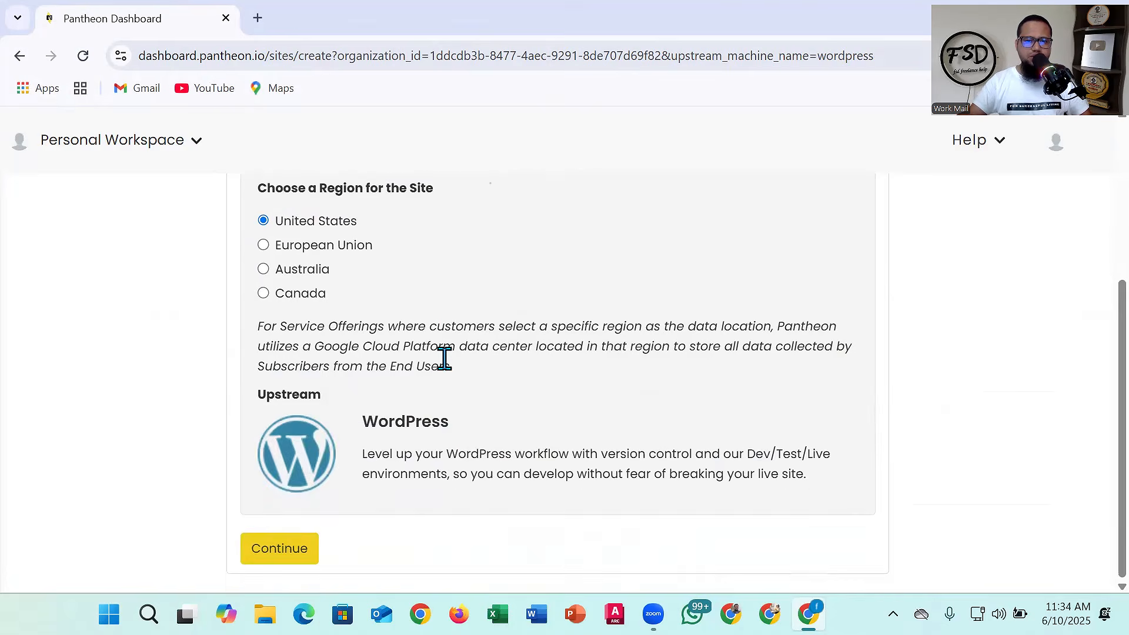
left_click(286, 547)
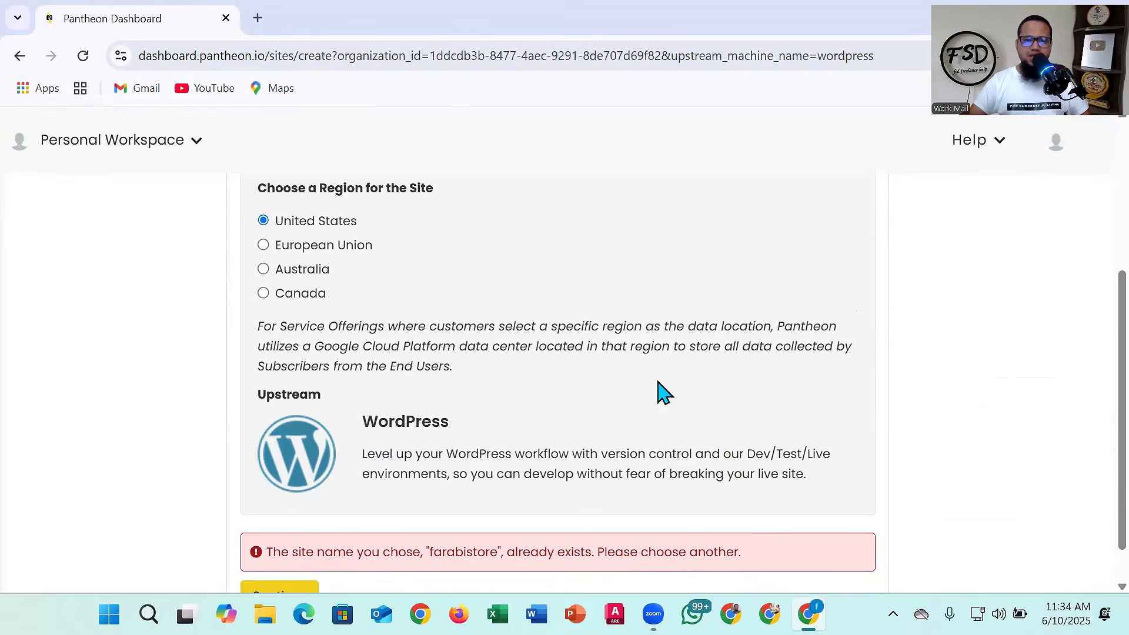
- Change the site name to farabiadnanstore and submit the site creation form again
scroll(576, 387, "up", 4)
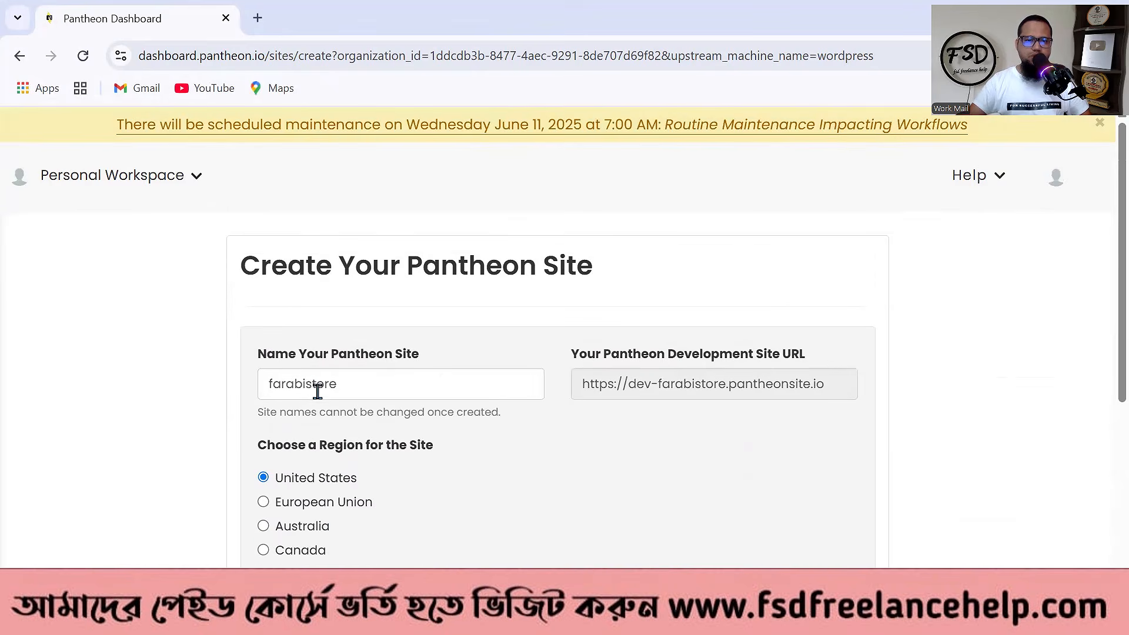
left_click(302, 383)
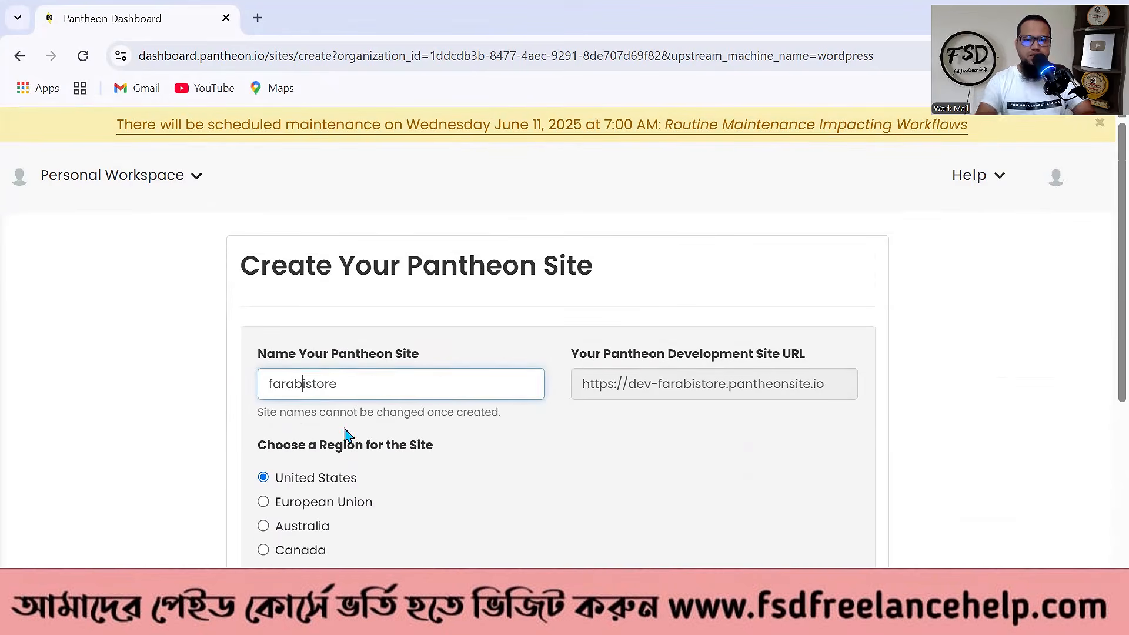
type("adnan")
scroll(527, 379, "down", 5)
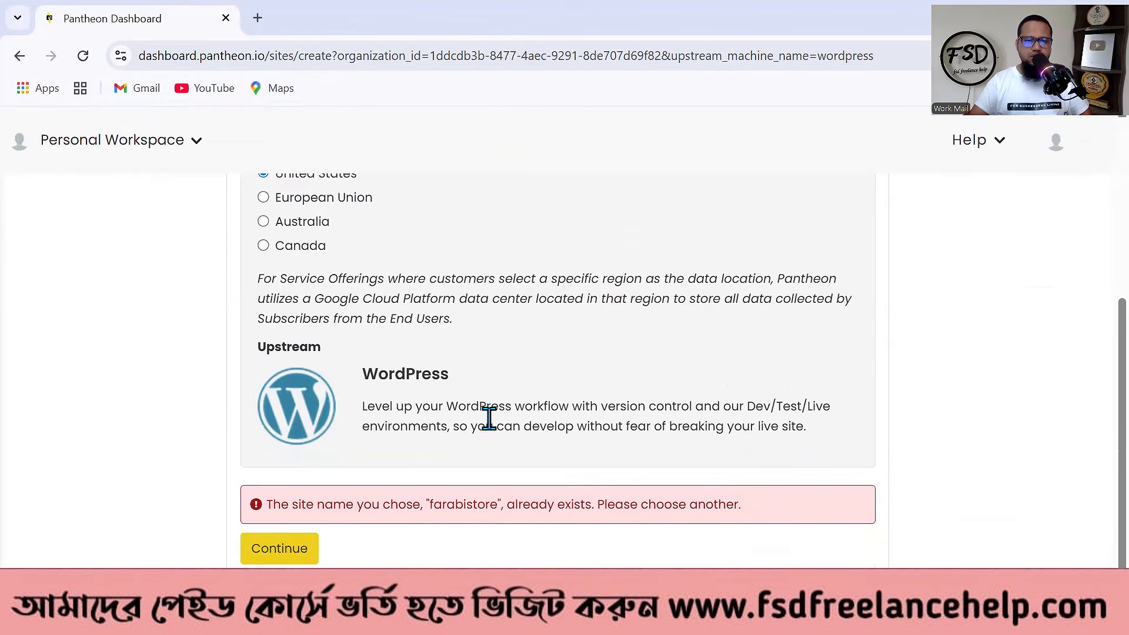
left_click(288, 551)
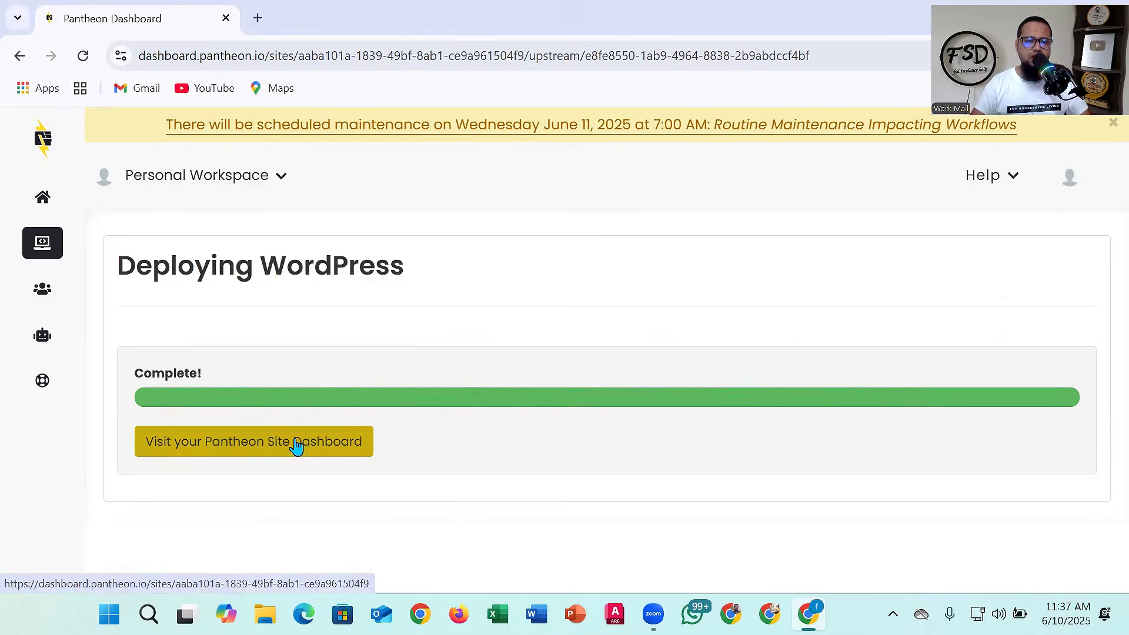
- Visit the deployed site's Pantheon dashboard, open the Dev environment's site admin and continue past the sandbox notice
left_click(253, 458)
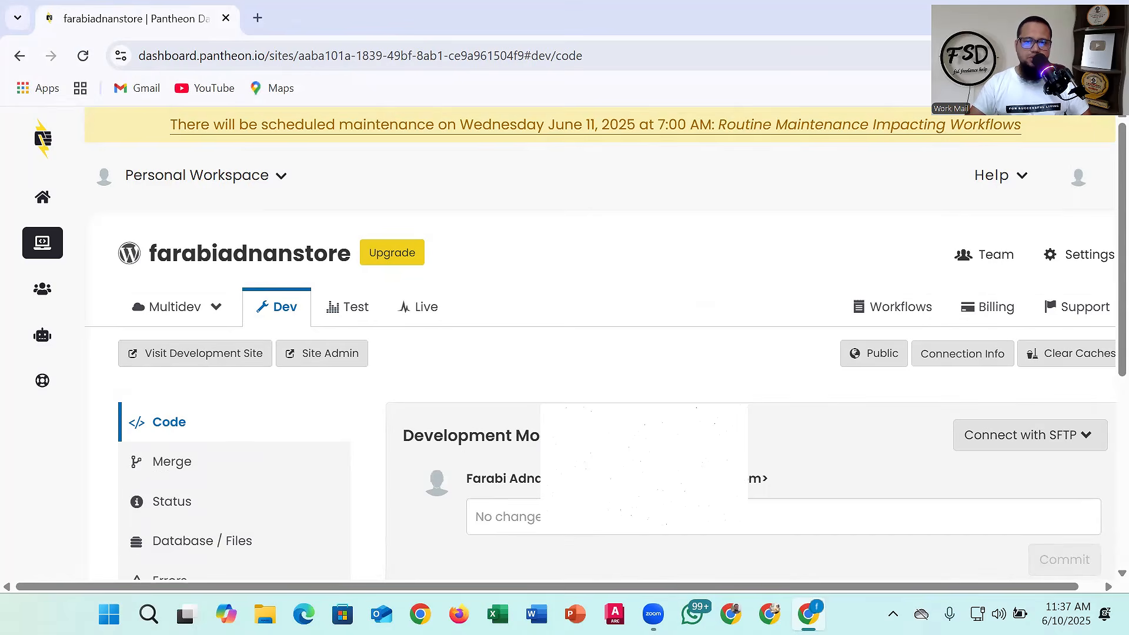
left_click(322, 355)
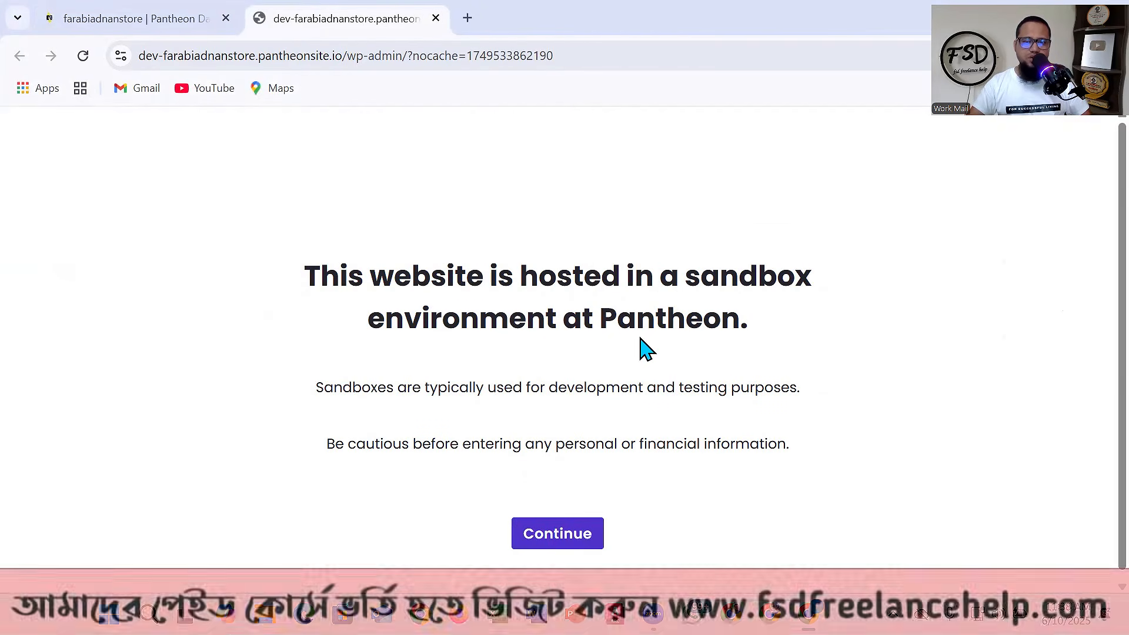
scroll(532, 562, "down", 1)
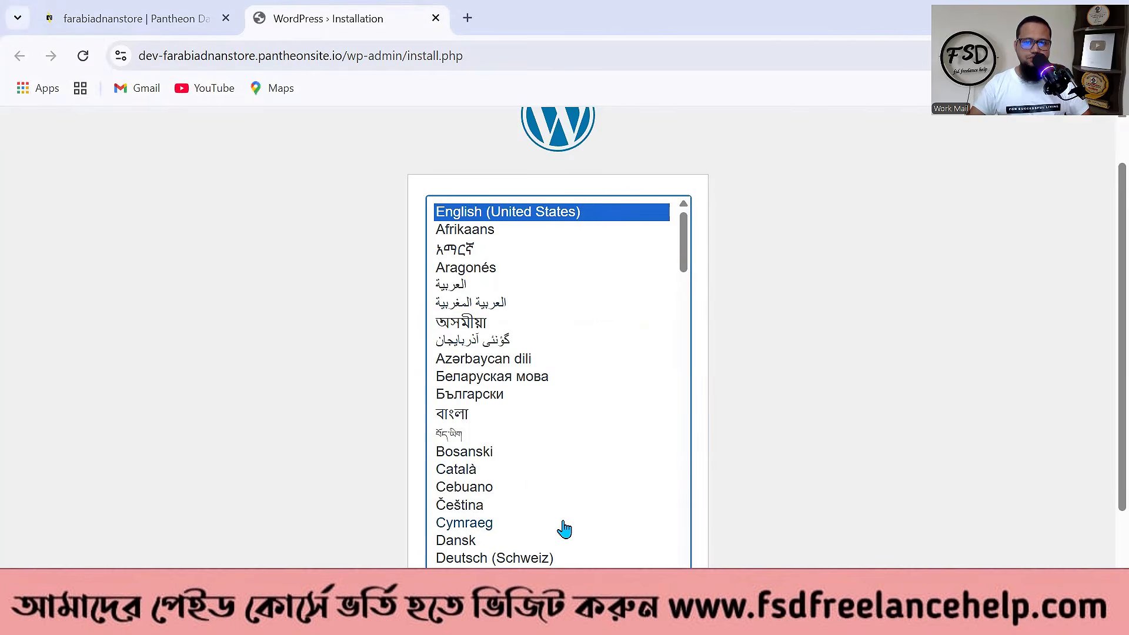
- Keep English (United States) as the WordPress installation language and continue to the site information form
scroll(429, 199, "up", 1)
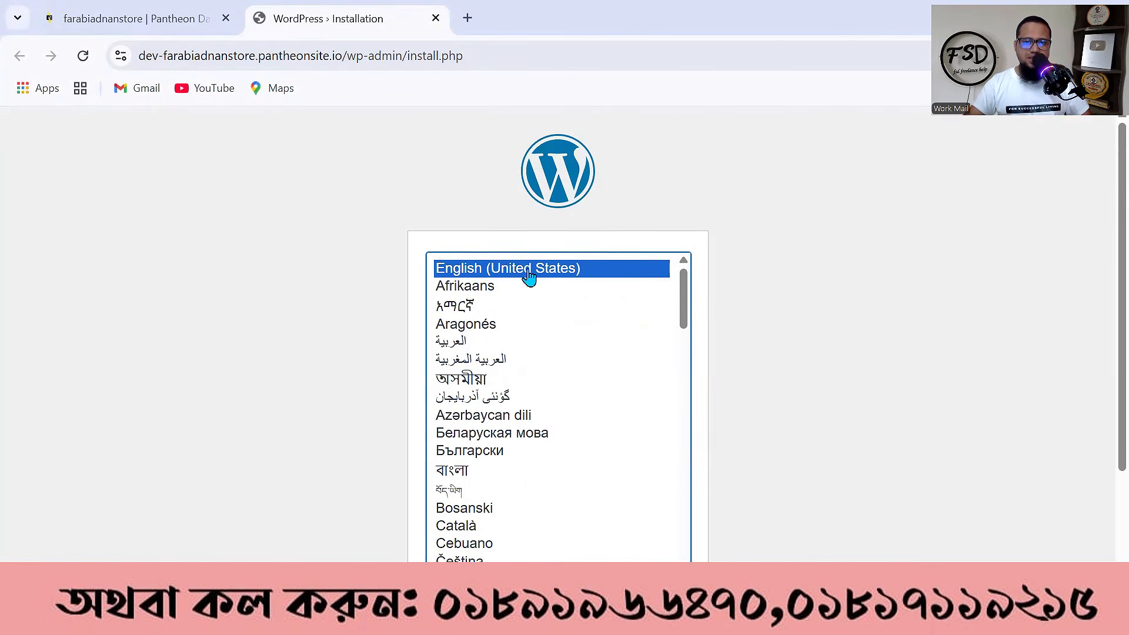
scroll(759, 297, "down", 3)
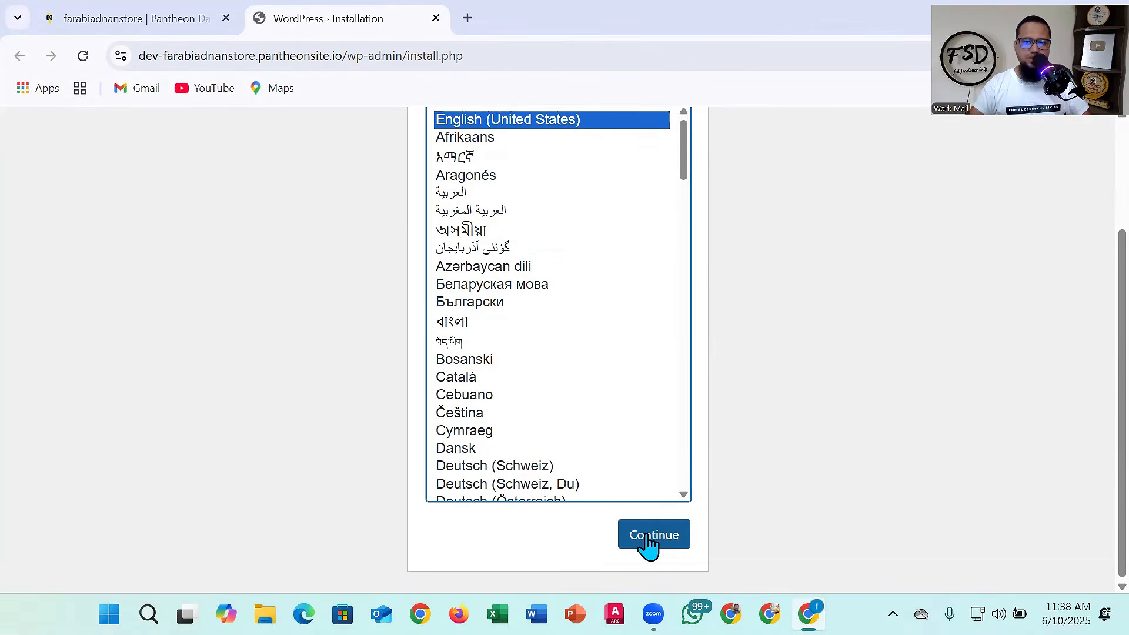
left_click(649, 537)
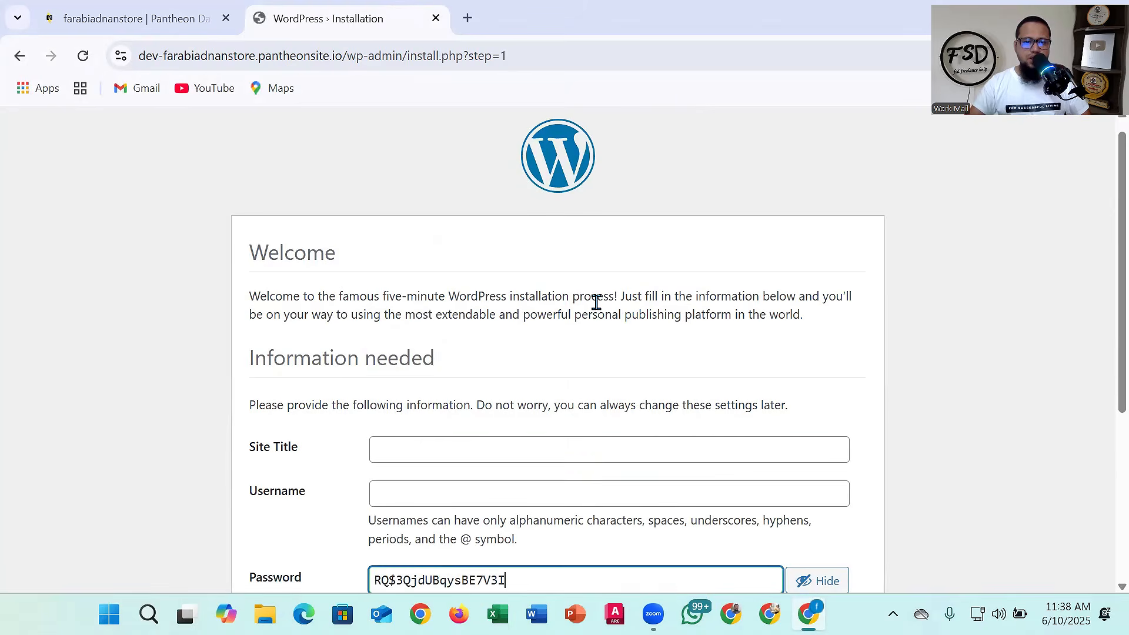
- Set the site title to farabiadnanstore, enter the administrator username and replace the generated password with a chosen account password
scroll(596, 303, "down", 3)
left_click(431, 273)
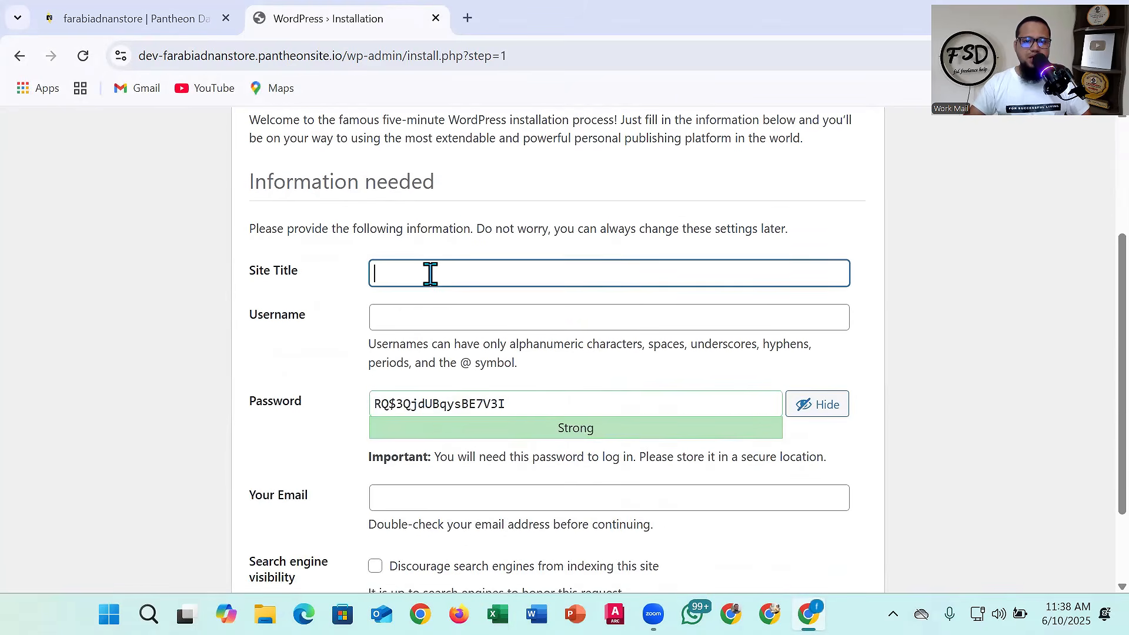
type("farabiadnanstore")
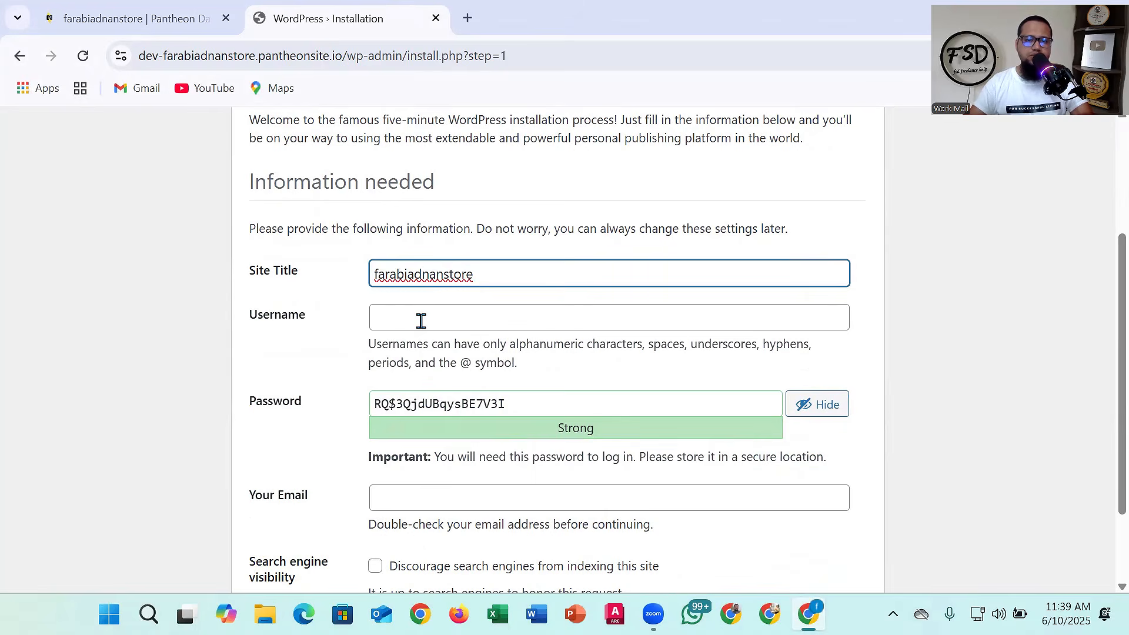
left_click(421, 321)
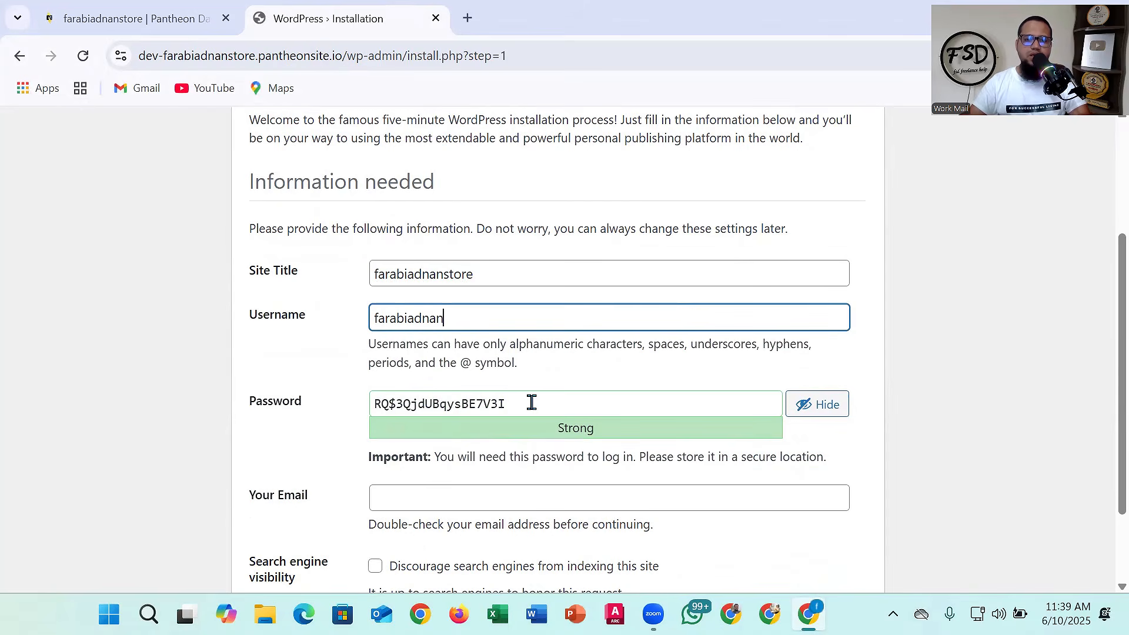
left_click_drag(515, 404, 356, 406)
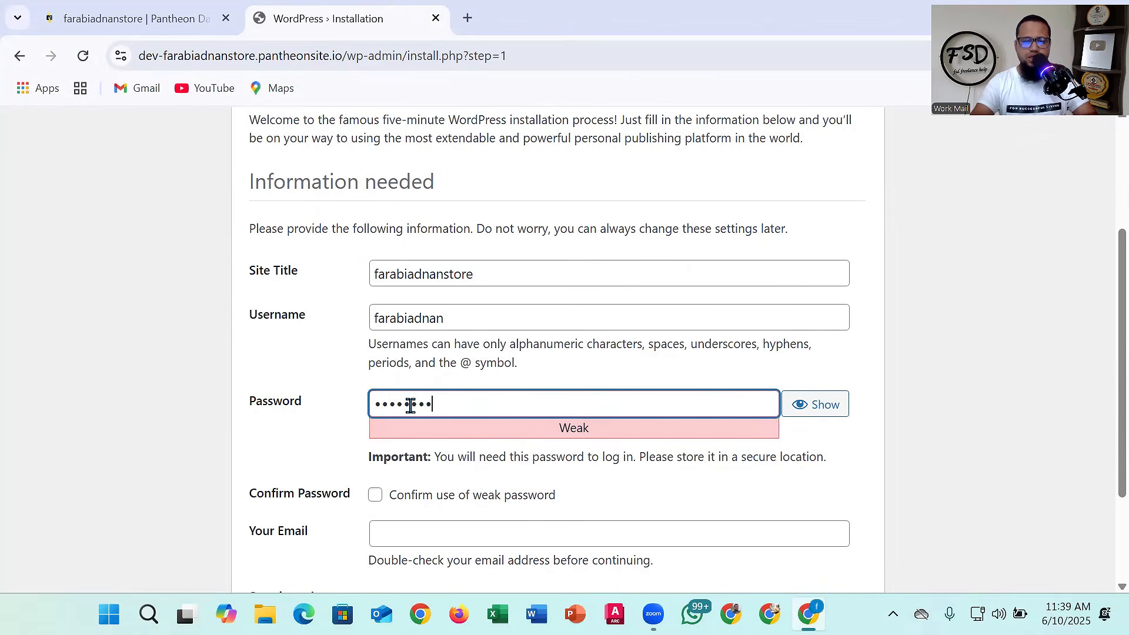
type("••")
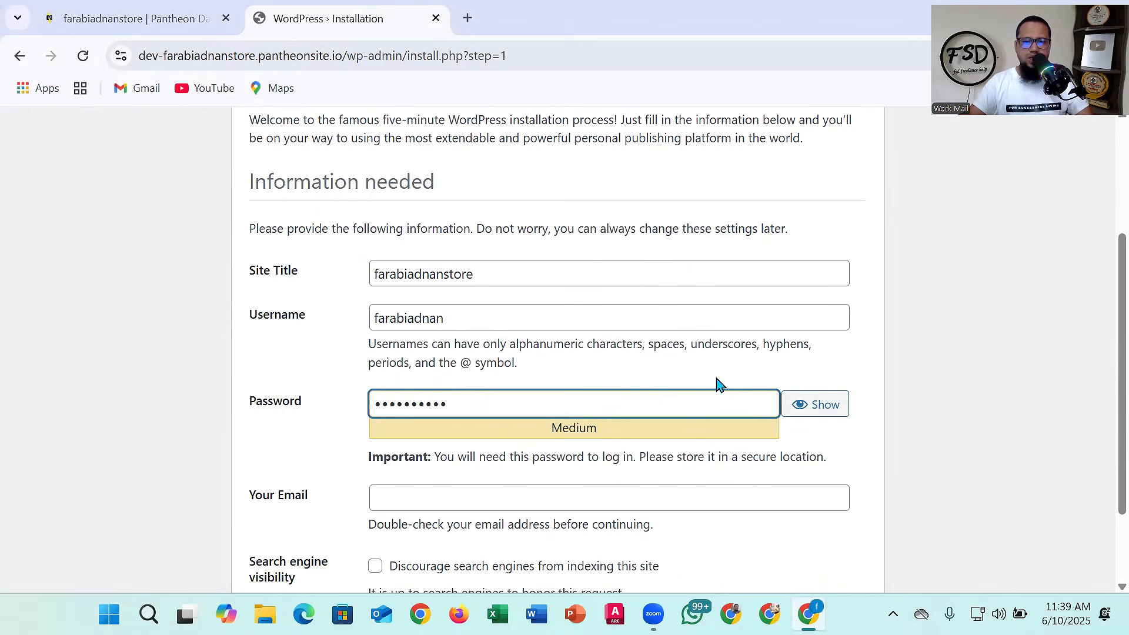
- Fill in the administrator's e-mail address and run the WordPress installation
scroll(417, 418, "down", 2)
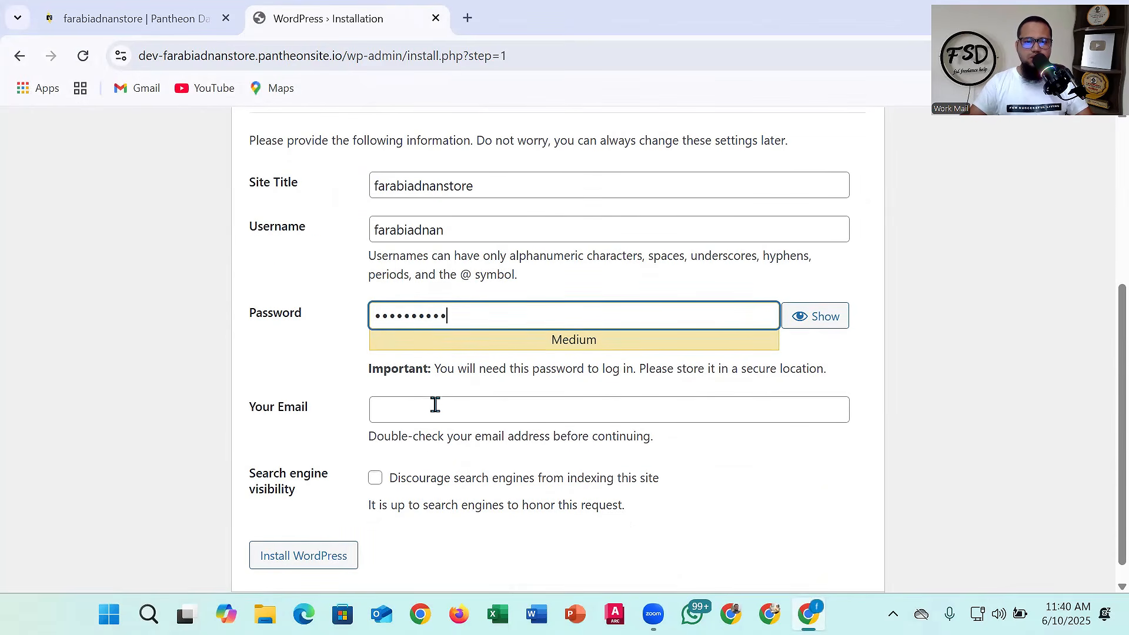
left_click(434, 408)
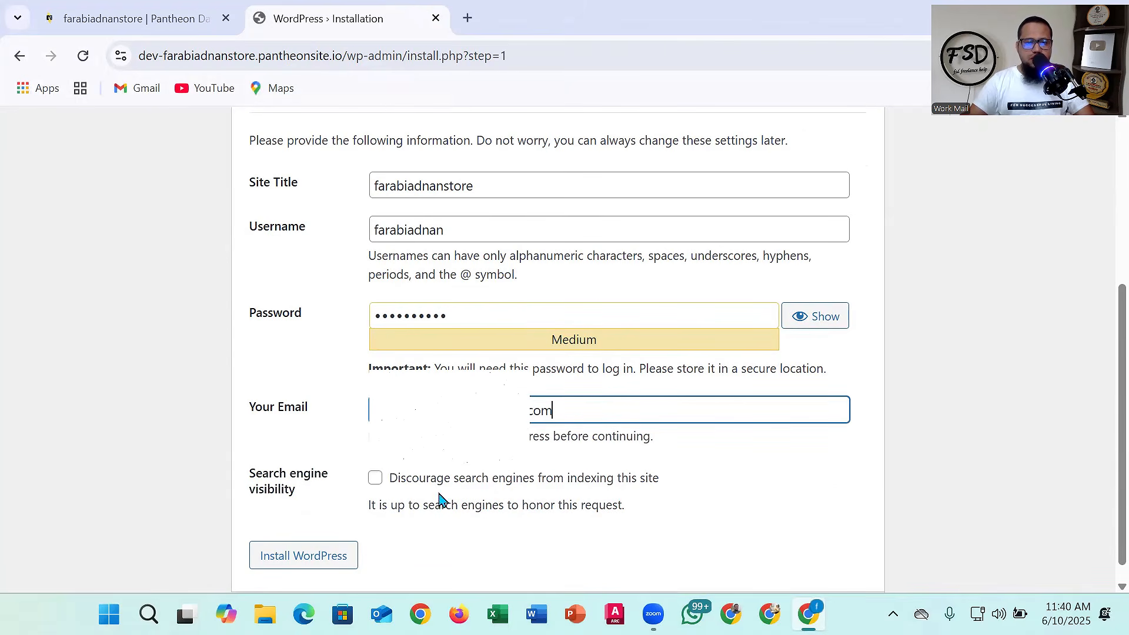
scroll(531, 439, "down", 1)
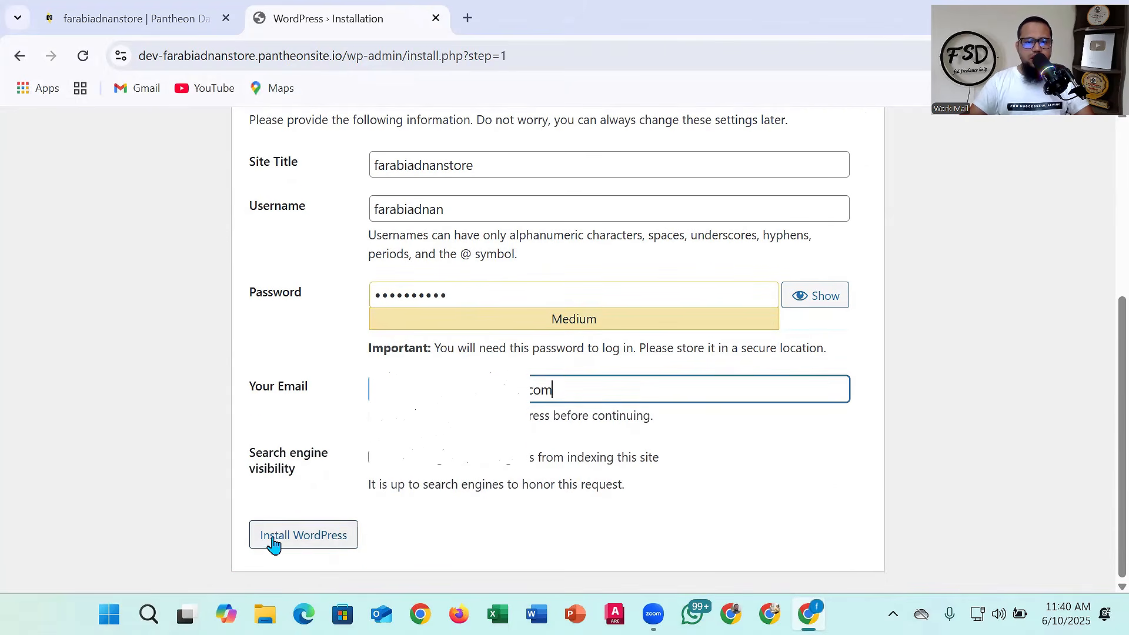
left_click(309, 543)
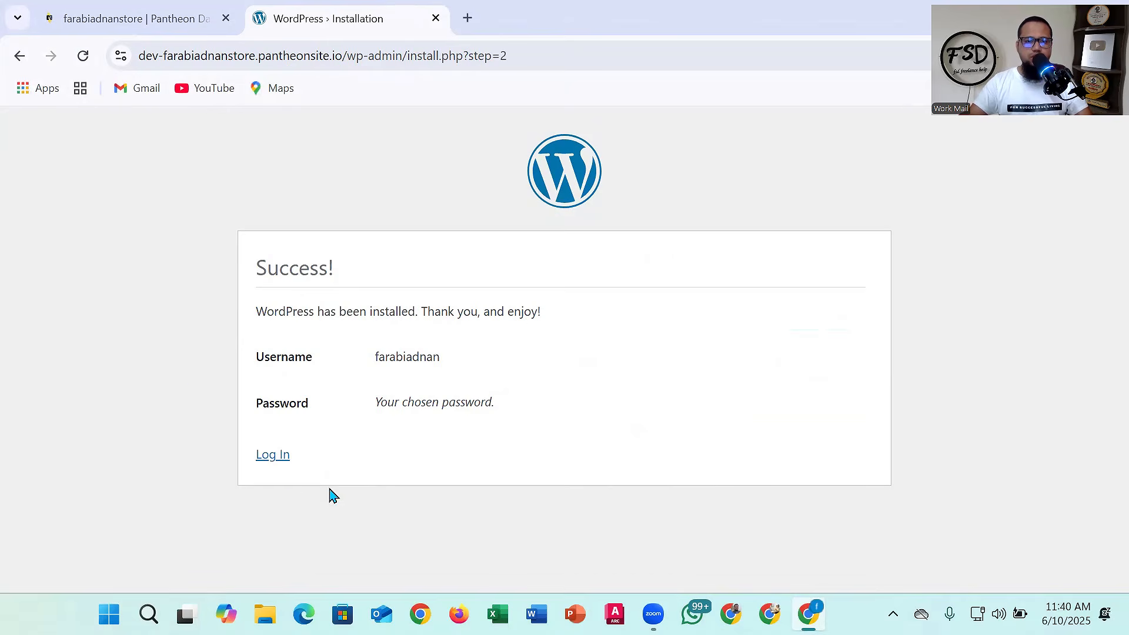
- Log in to the newly installed WordPress site with the administrator username and account password
left_click(273, 456)
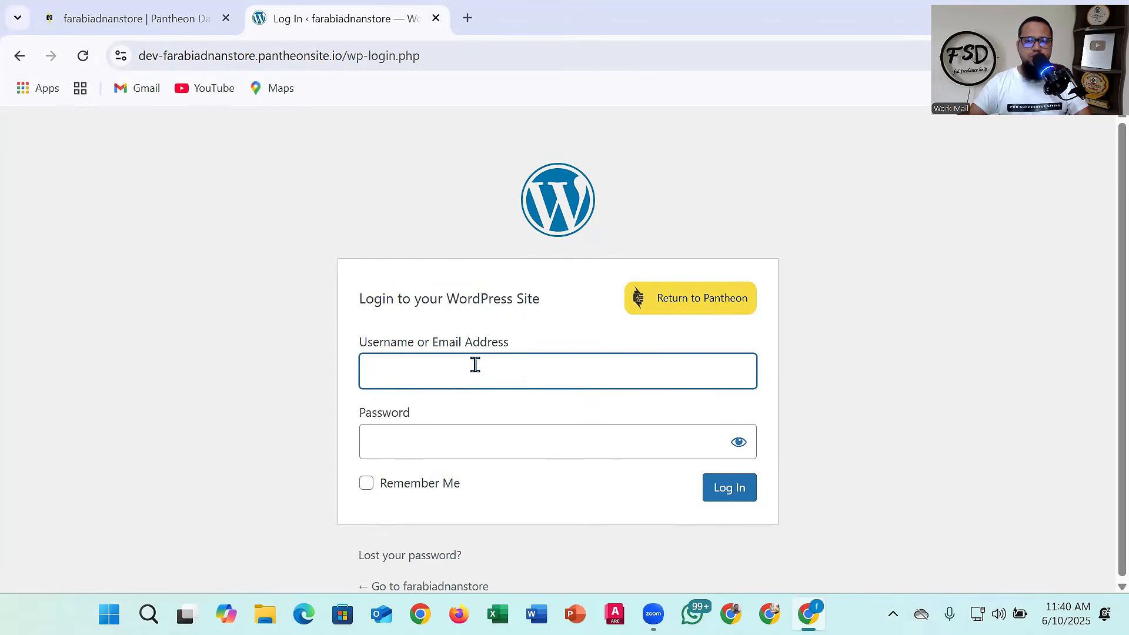
type("farabiadnan")
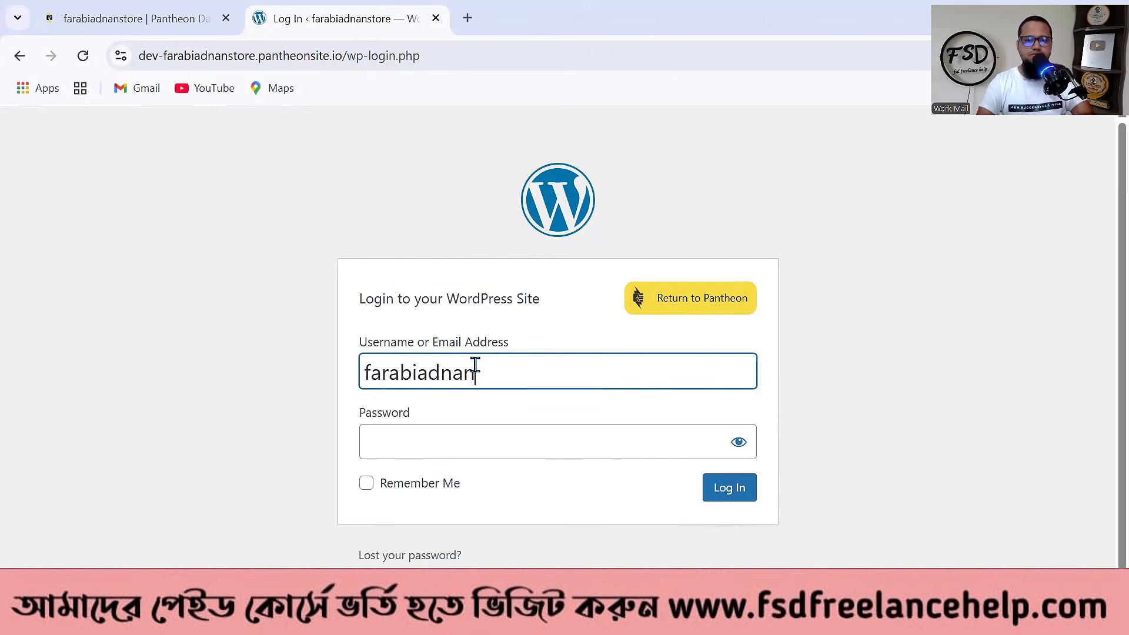
left_click(440, 442)
type("••••")
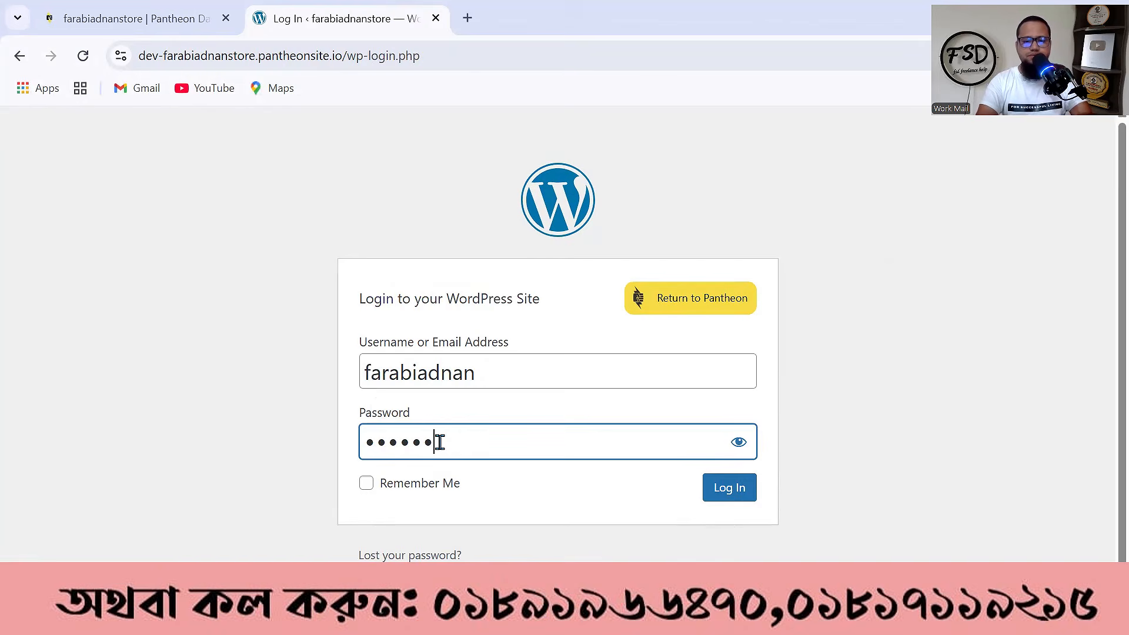
left_click(729, 493)
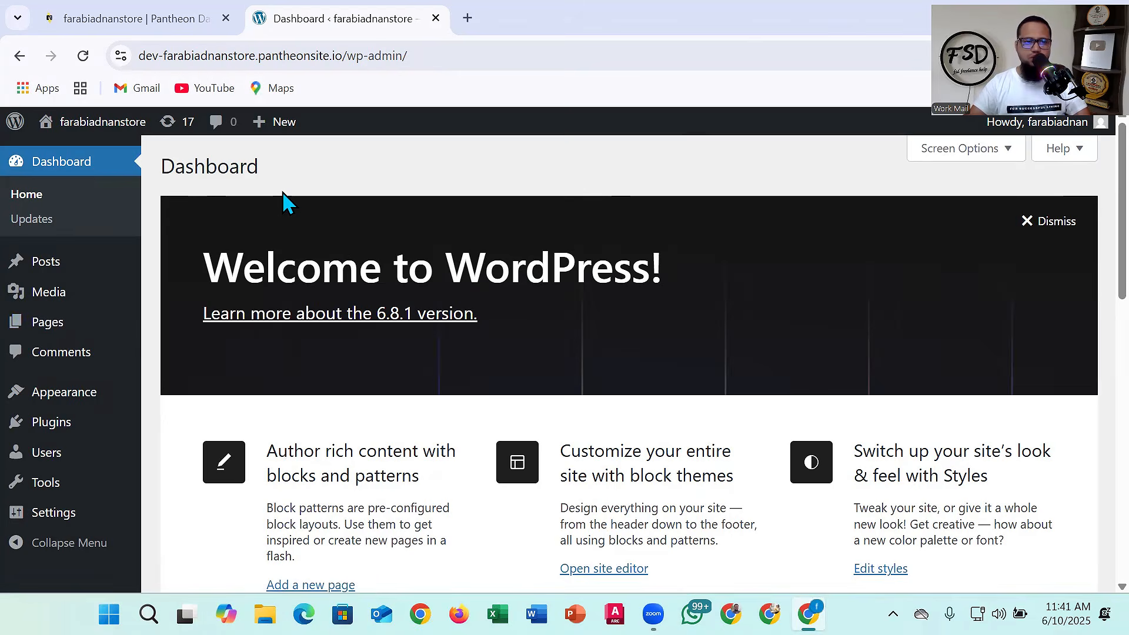
- Open the public farabiadnanstore site in a new browser tab and look over its front page
mouse_move(76, 130)
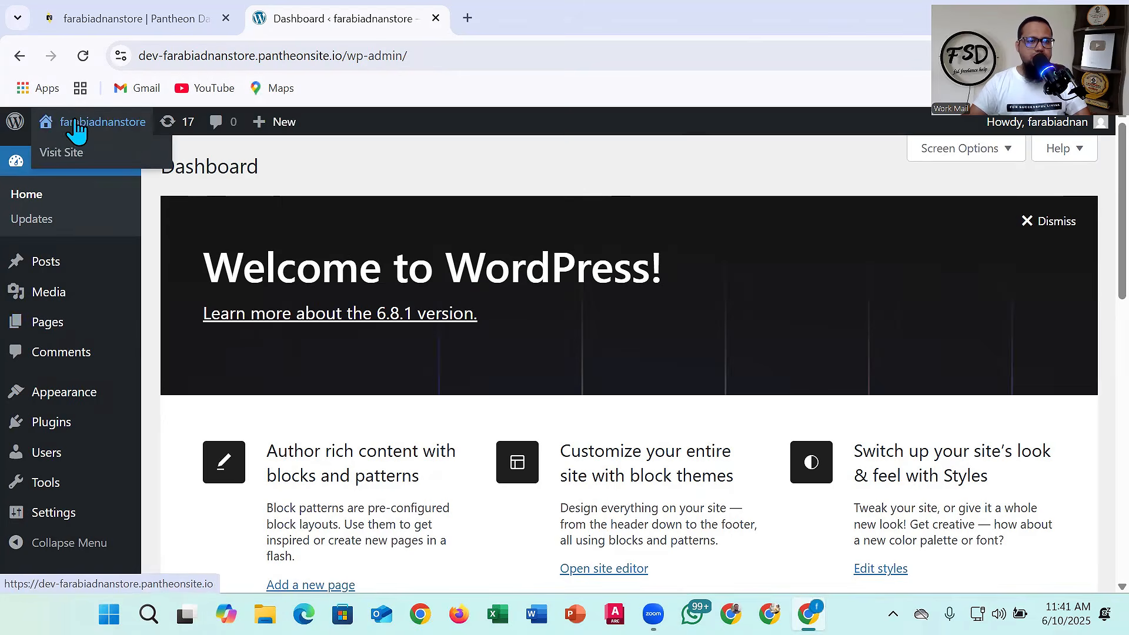
right_click(73, 153)
left_click(100, 168)
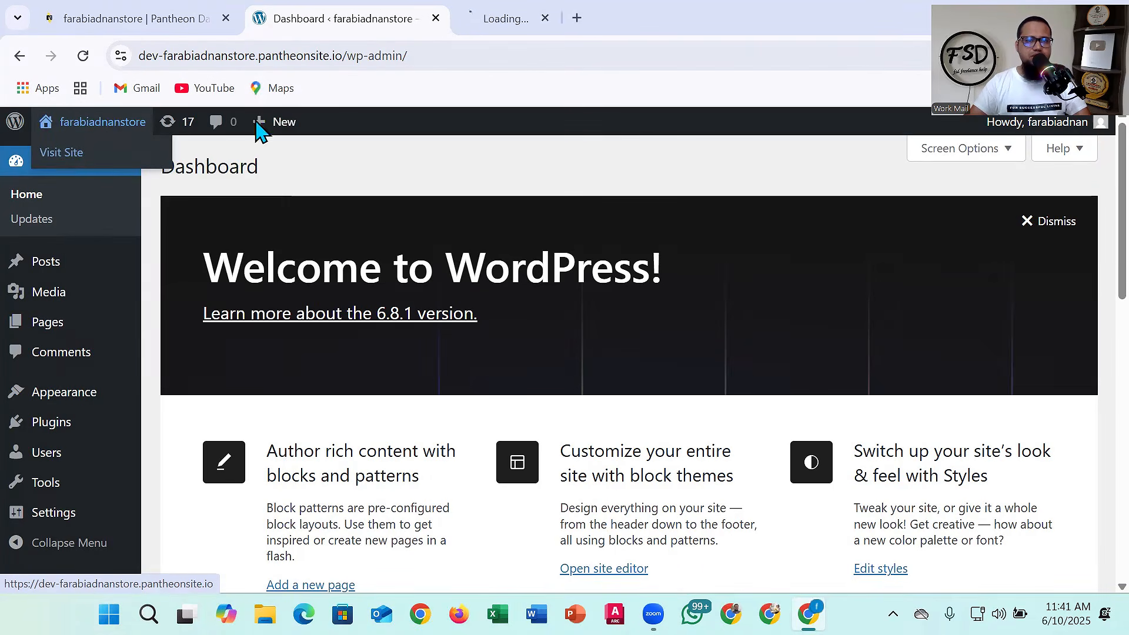
left_click(532, 24)
scroll(464, 341, "down", 3)
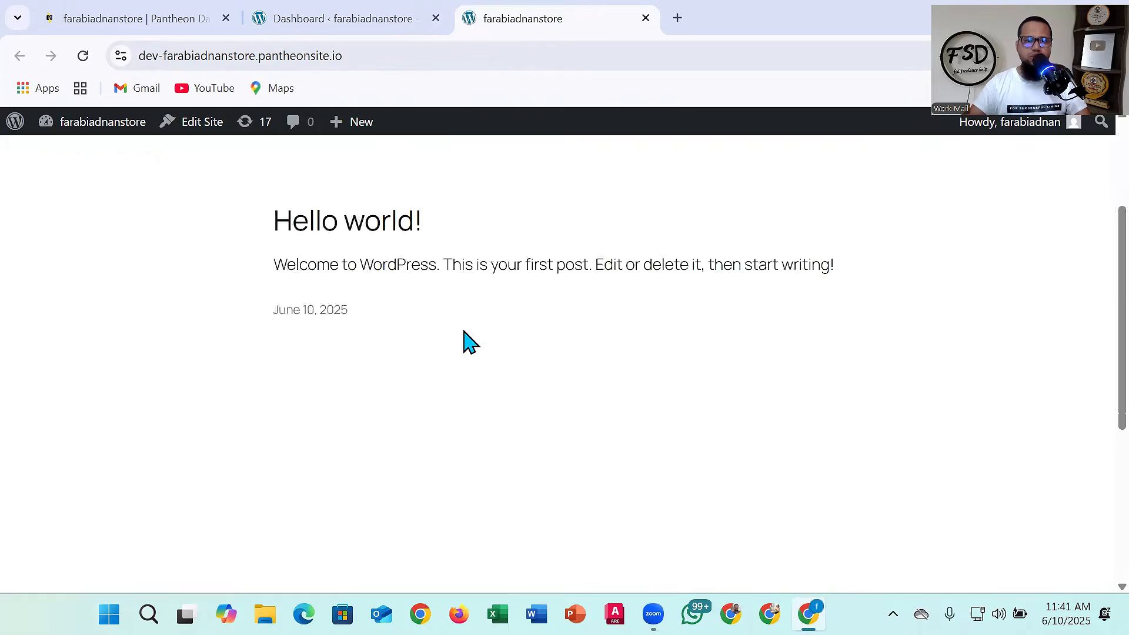
scroll(469, 383, "down", 3)
scroll(469, 404, "up", 6)
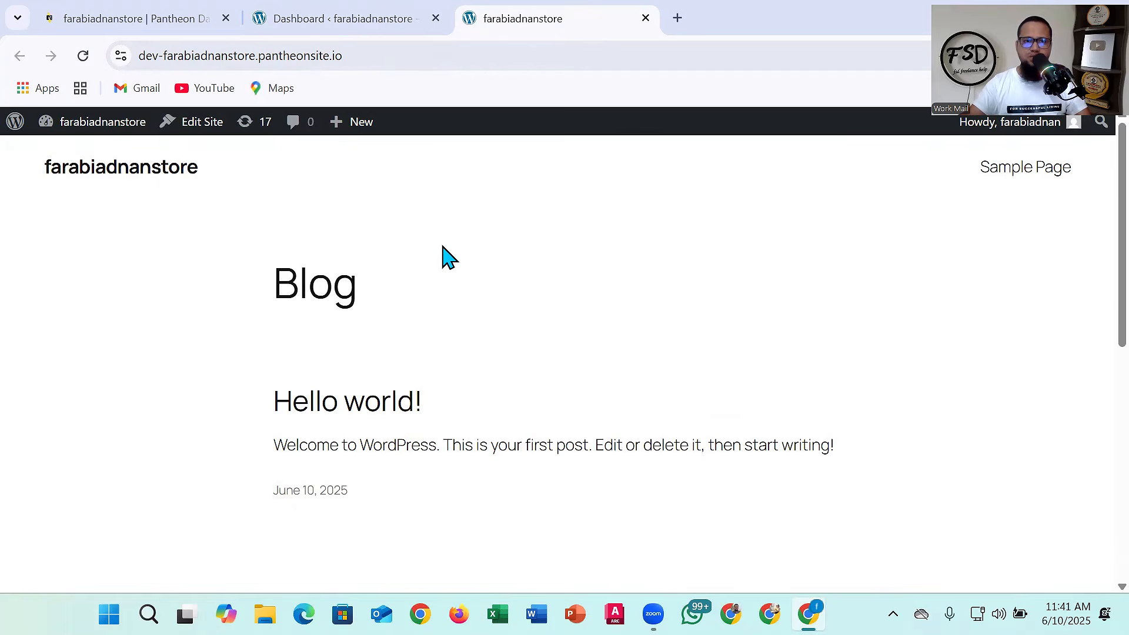
- Return to the WordPress dashboard, open the site's installed themes and go on to adding a new theme
left_click(354, 19)
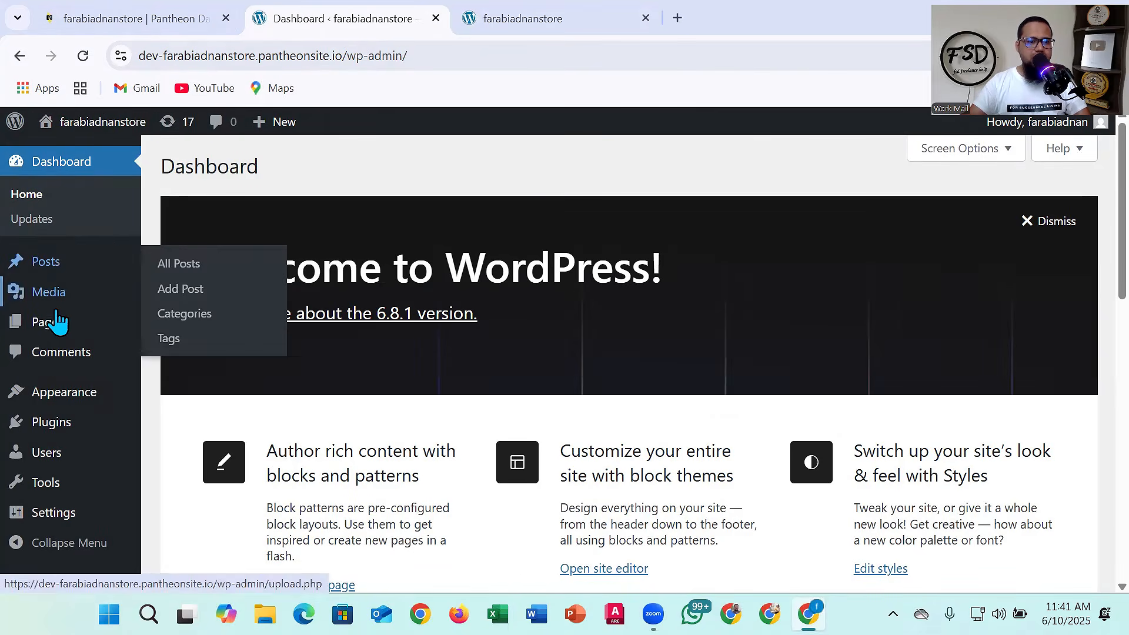
scroll(65, 421, "down", 1)
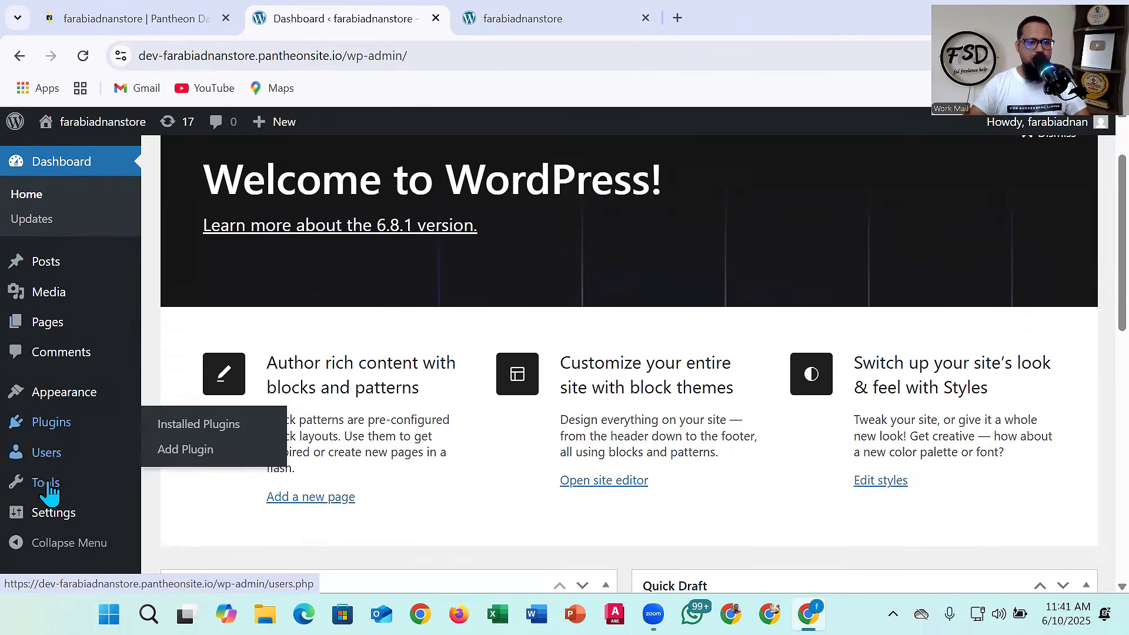
mouse_move(74, 394)
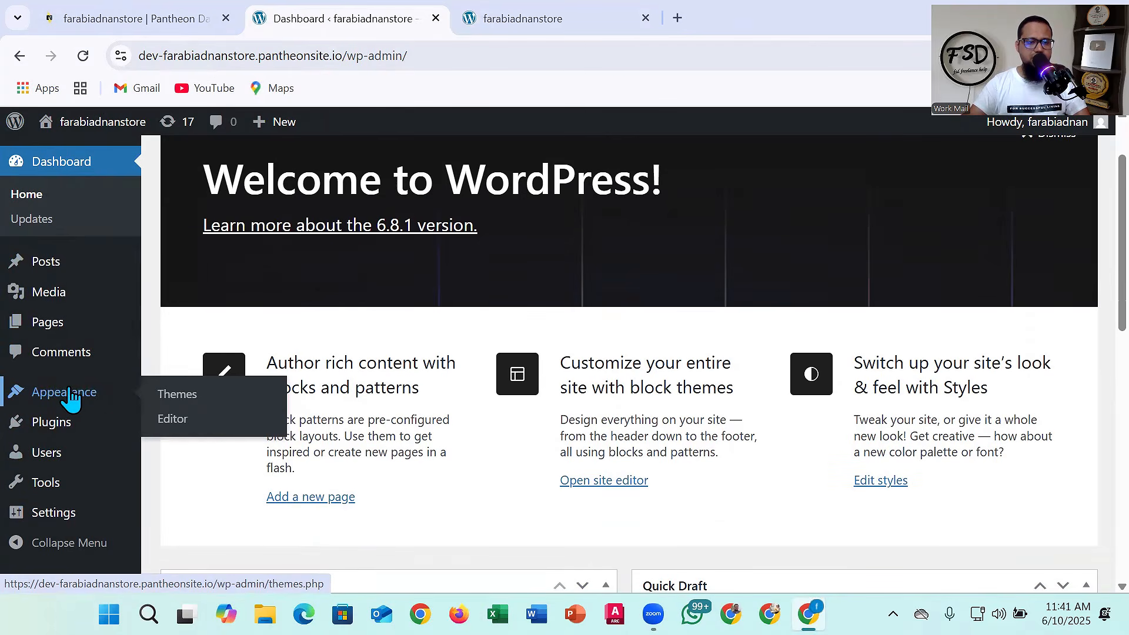
left_click(177, 394)
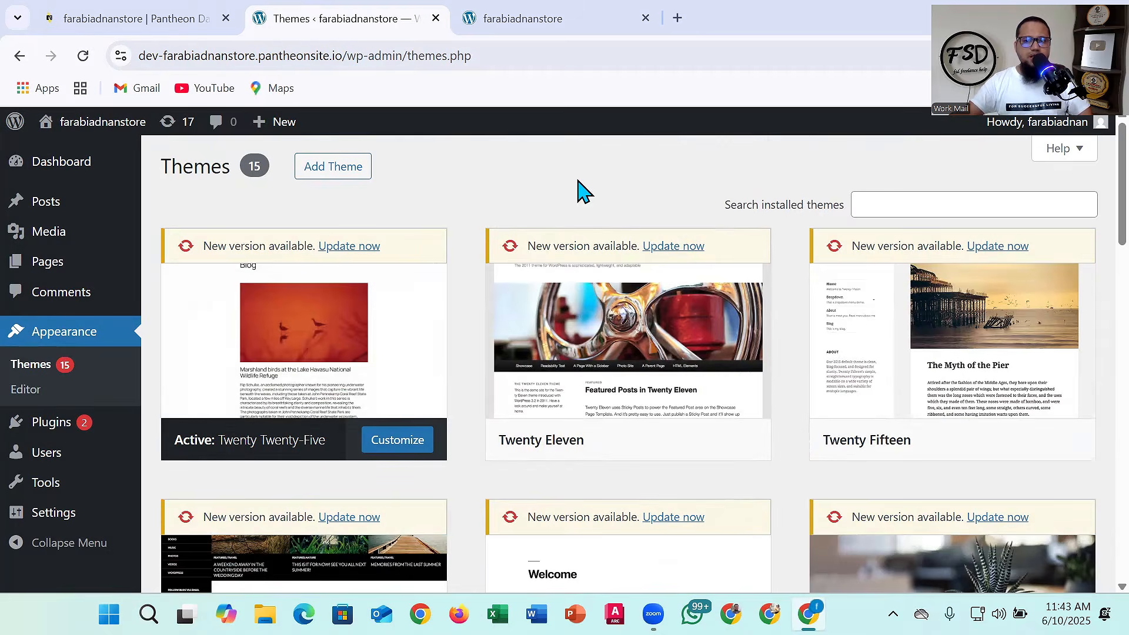
scroll(588, 200, "down", 9)
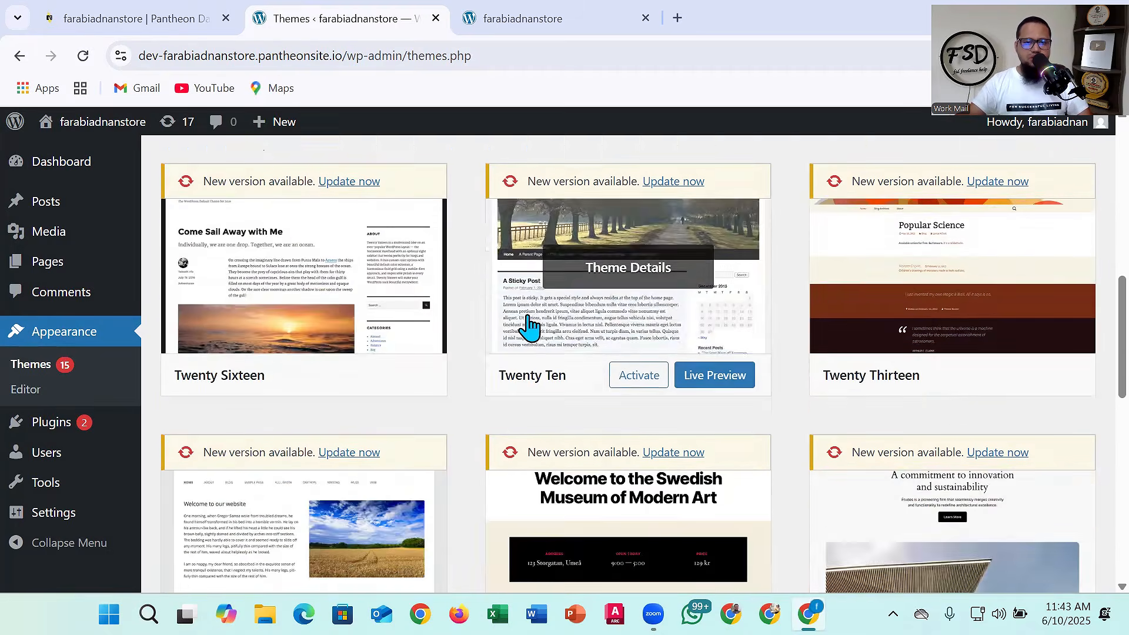
scroll(523, 356, "down", 9)
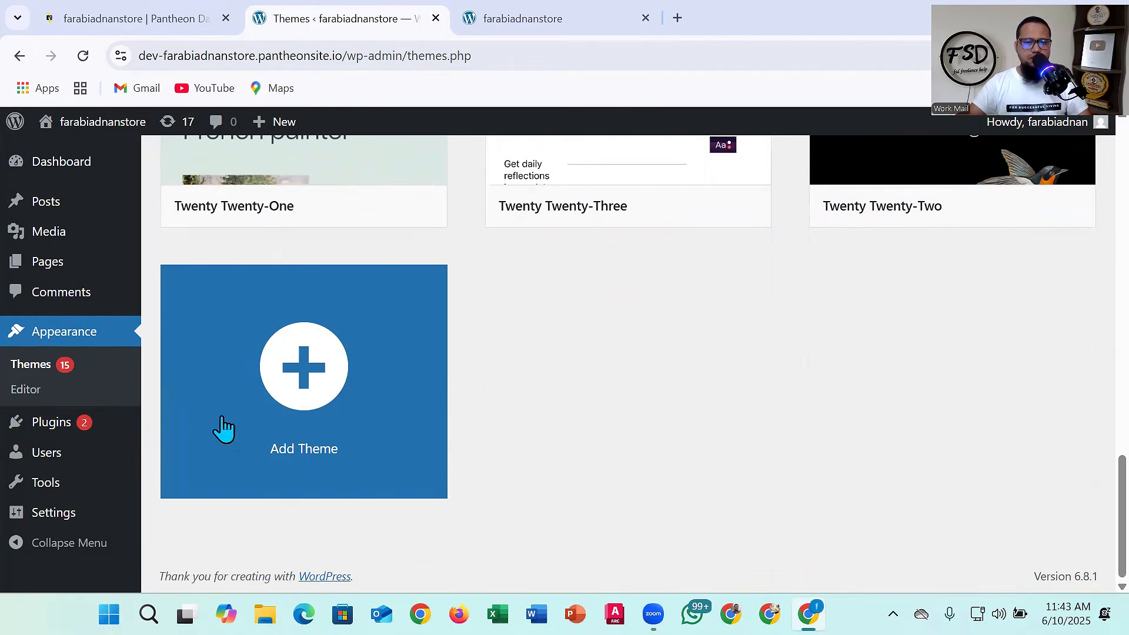
left_click(310, 379)
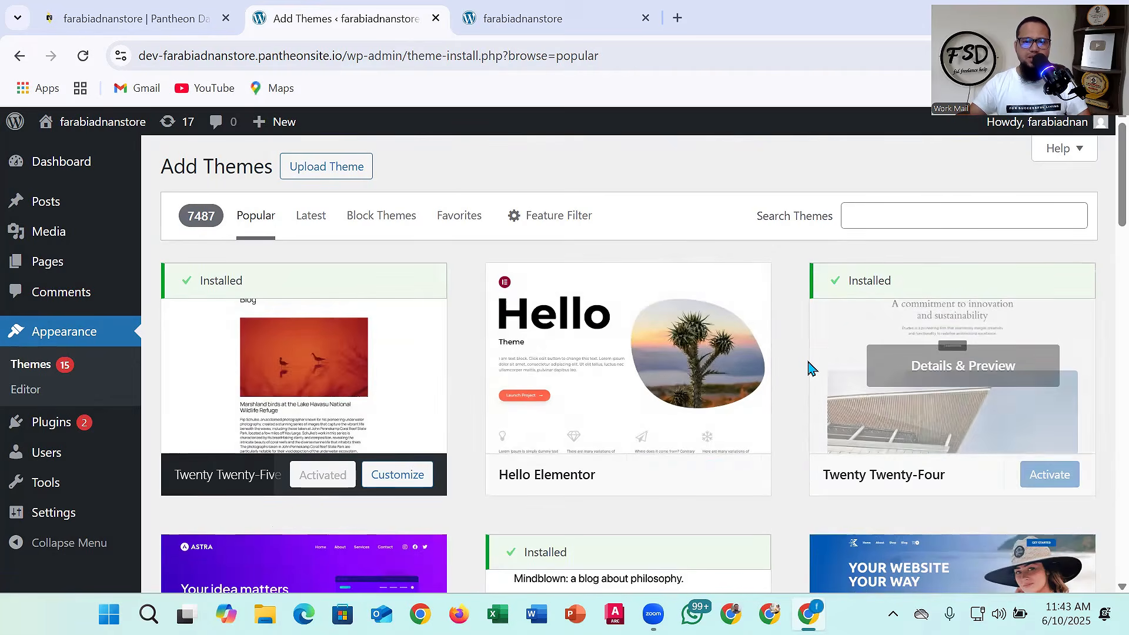
- Examine the popular themes offered for installation in the WordPress theme directory
scroll(808, 366, "down", 5)
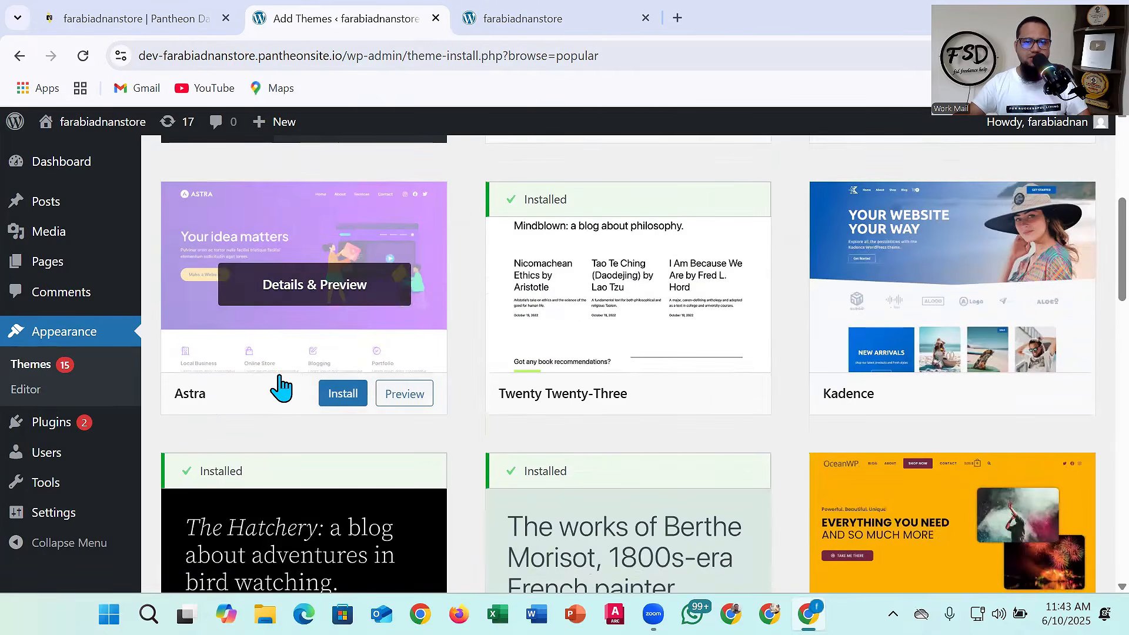
scroll(858, 353, "down", 1)
scroll(858, 352, "down", 5)
scroll(862, 411, "down", 1)
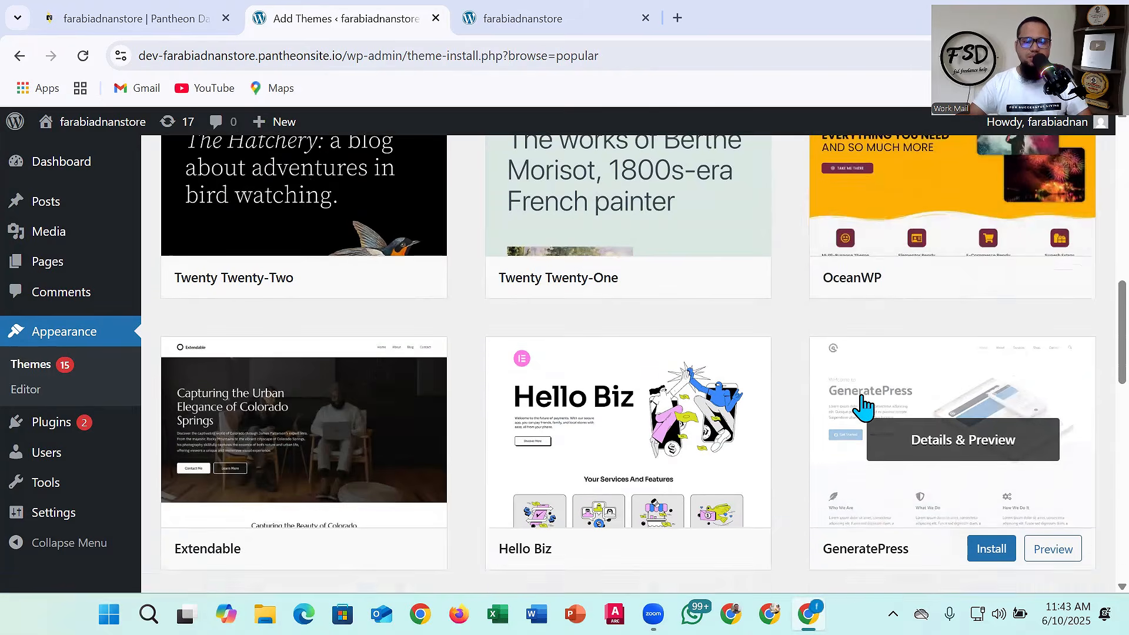
scroll(864, 406, "down", 1)
scroll(864, 406, "down", 5)
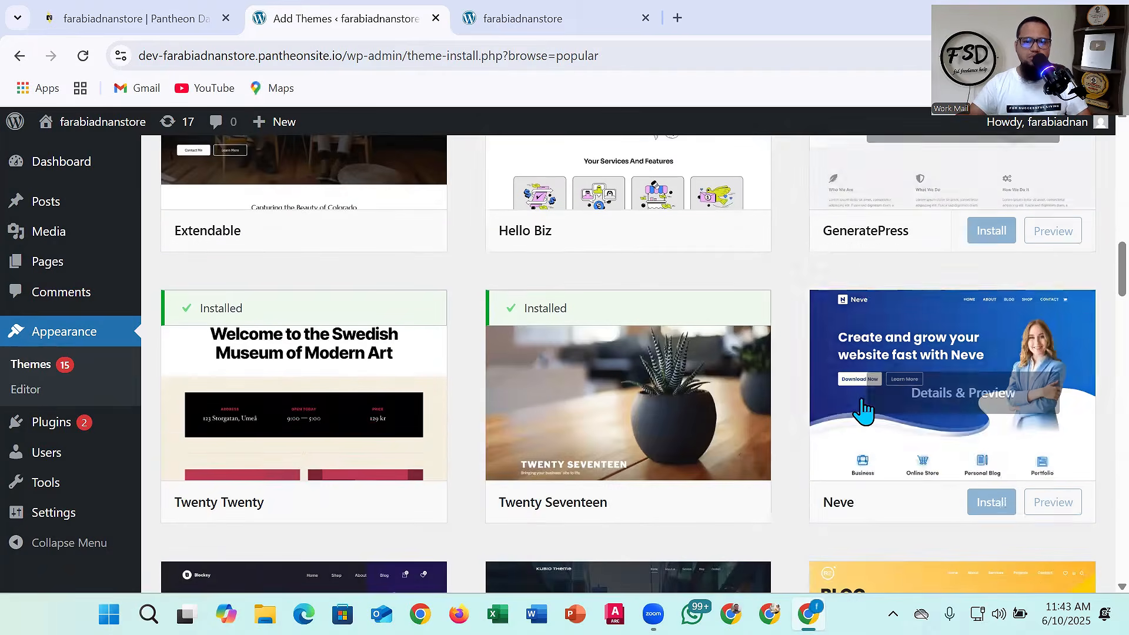
scroll(747, 441, "down", 3)
scroll(747, 441, "down", 3)
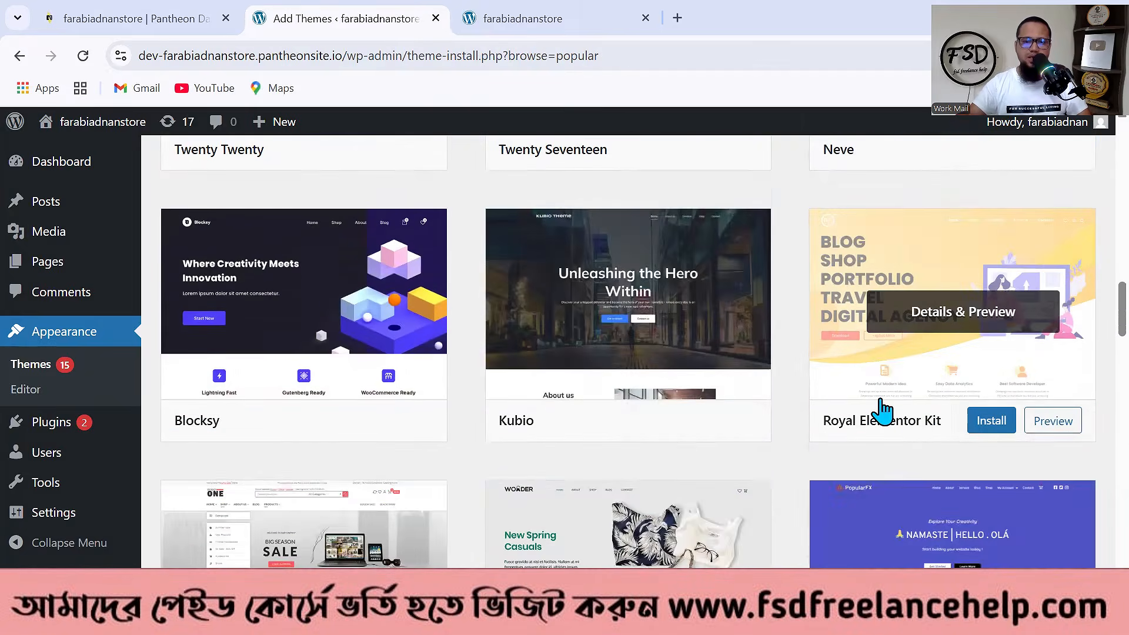
scroll(882, 409, "down", 3)
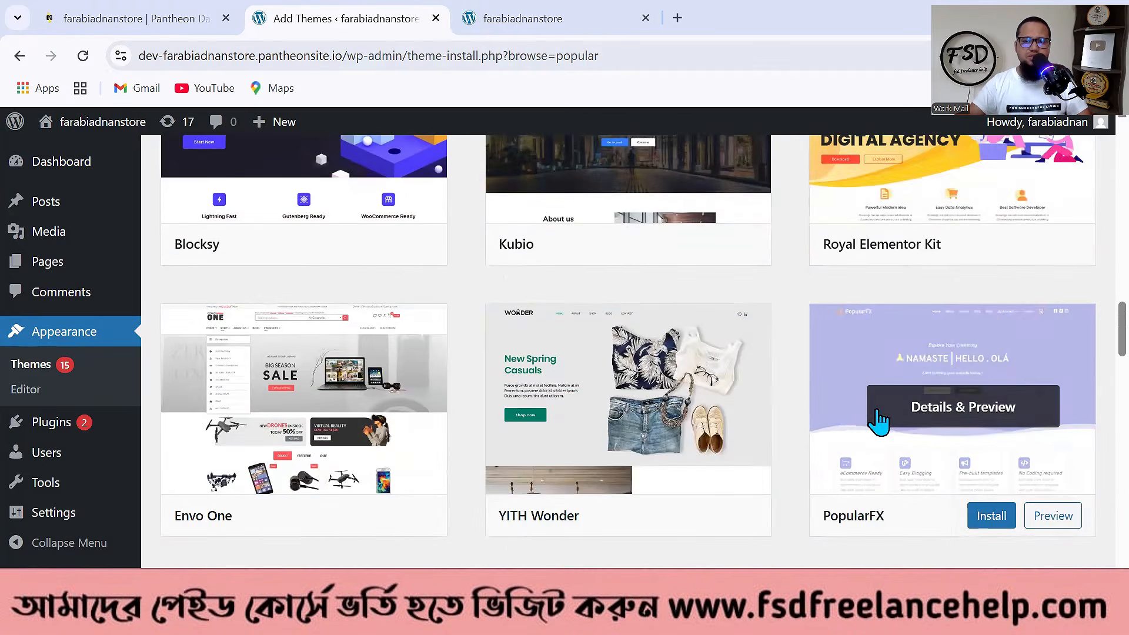
scroll(850, 441, "down", 4)
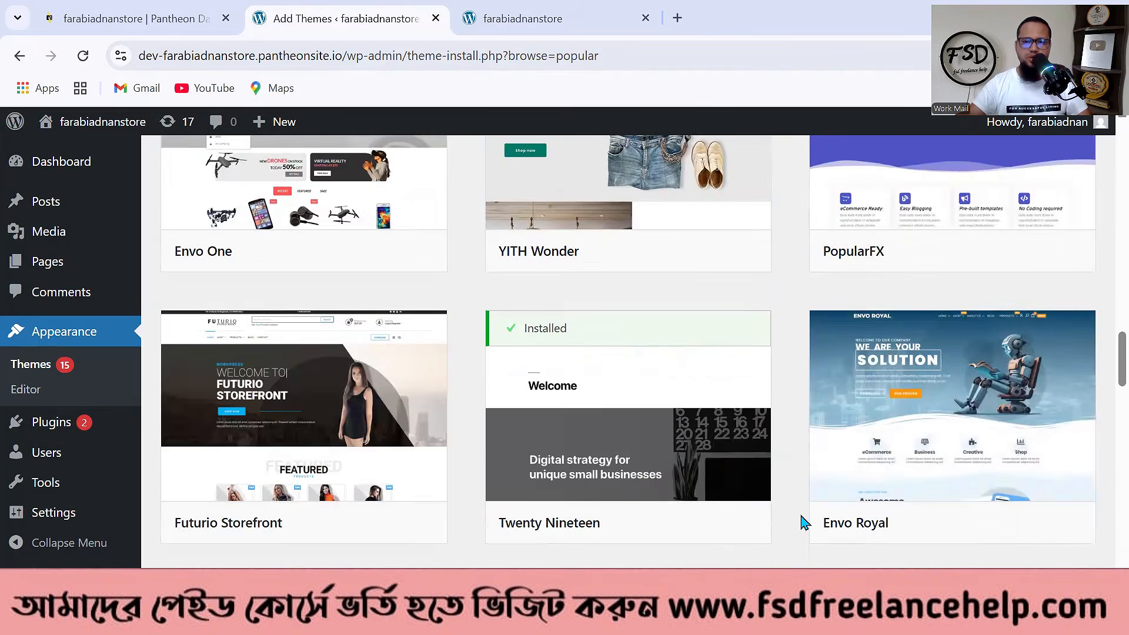
- Install the Astra theme from the popular themes and activate it
scroll(804, 523, "up", 15)
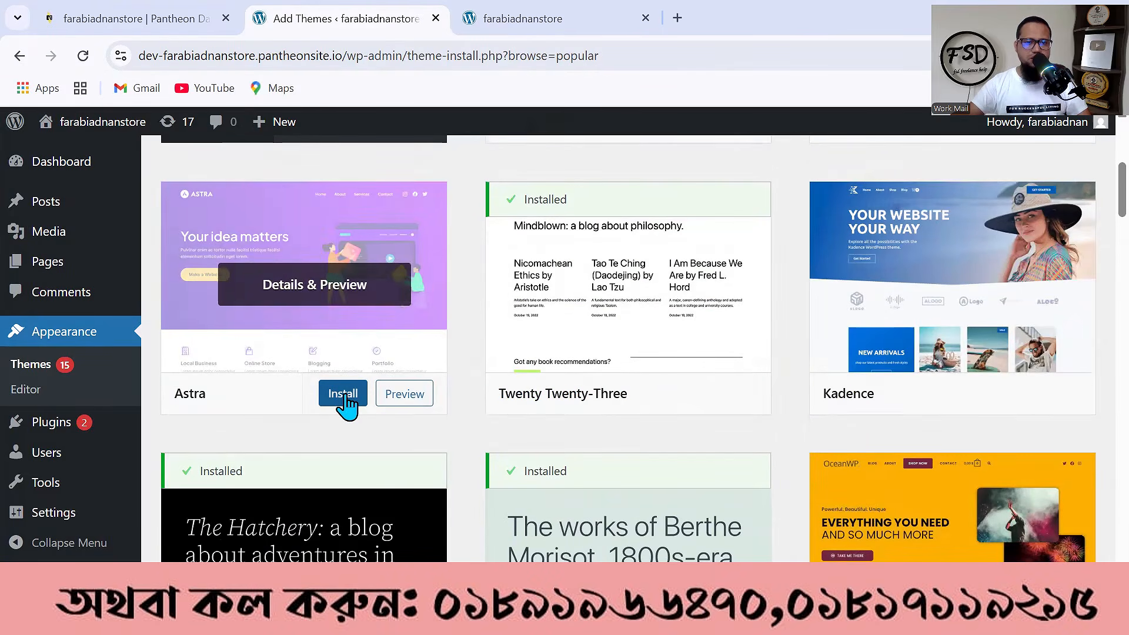
left_click(348, 404)
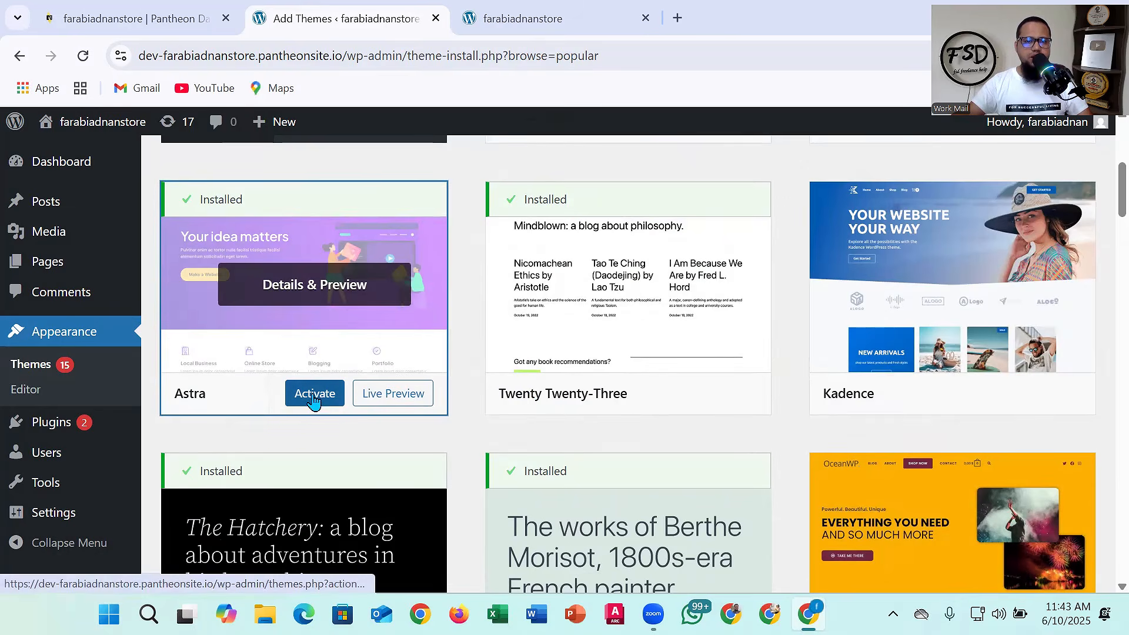
left_click(313, 400)
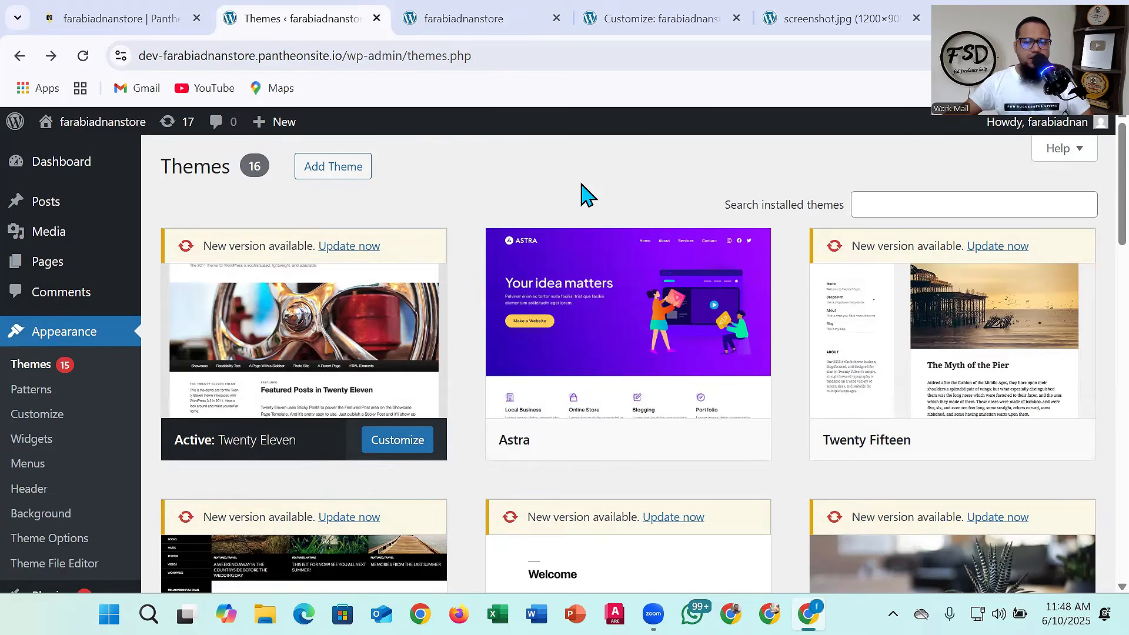
- Open the live preview of the installed Astra theme, then activate and publish it on the site
mouse_move(586, 383)
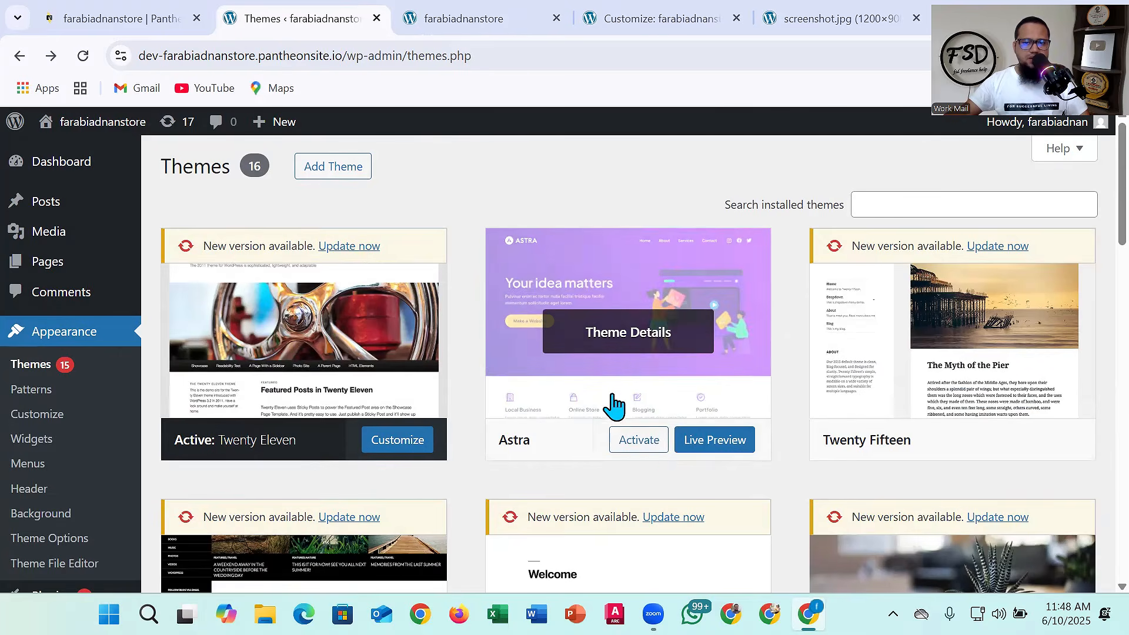
left_click(728, 447)
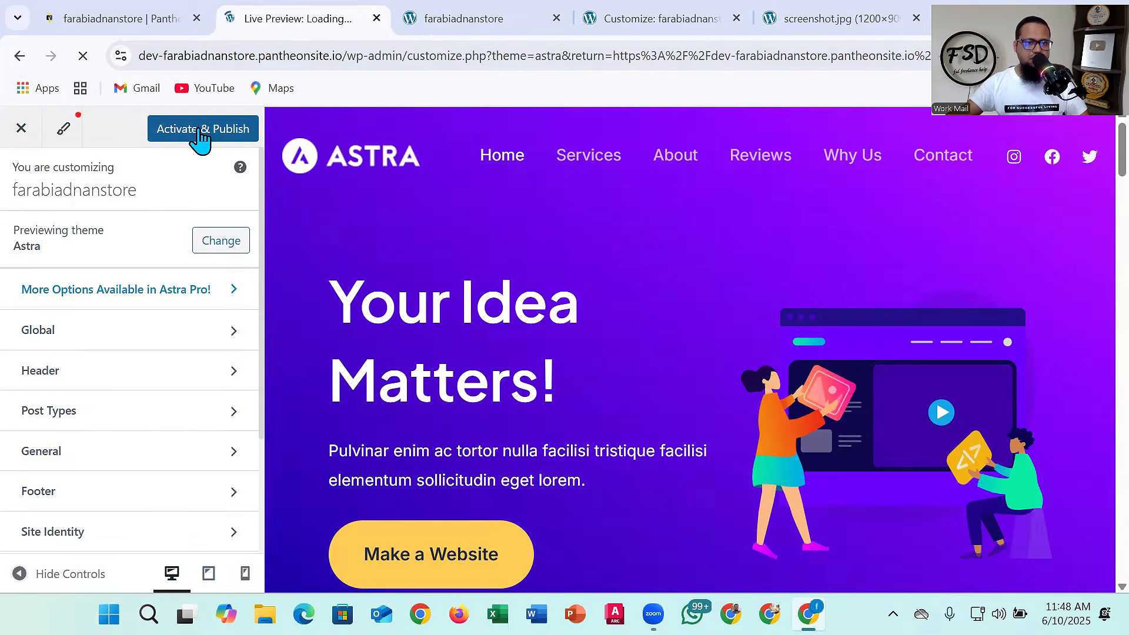
left_click(200, 133)
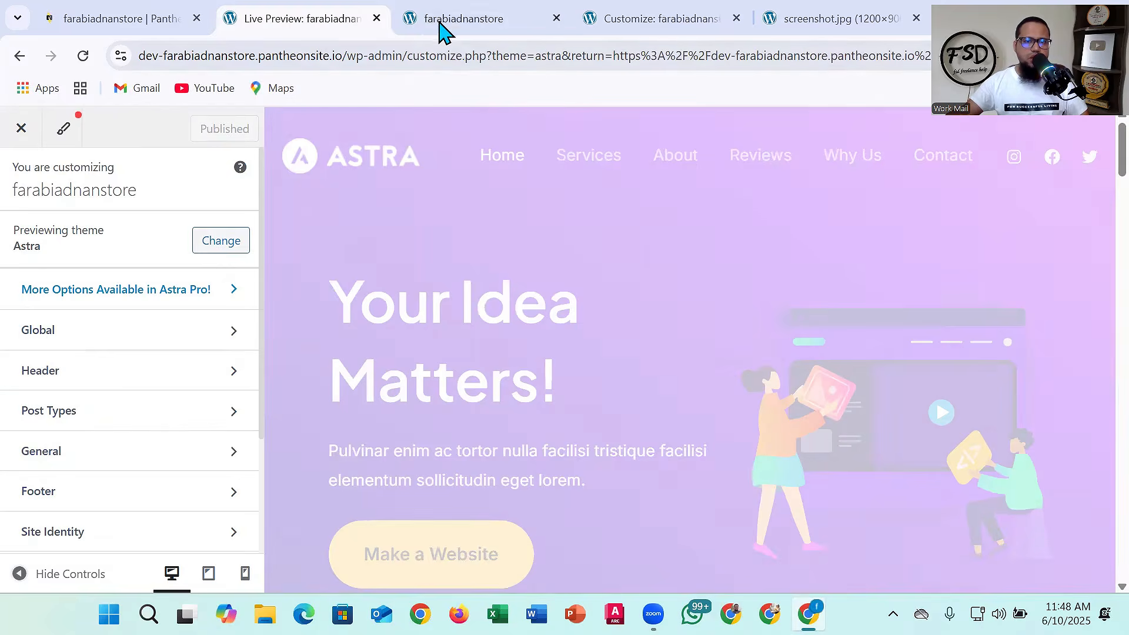
- Reload the public farabiadnanstore front page and look over its sections with the Astra theme applied
left_click(441, 27)
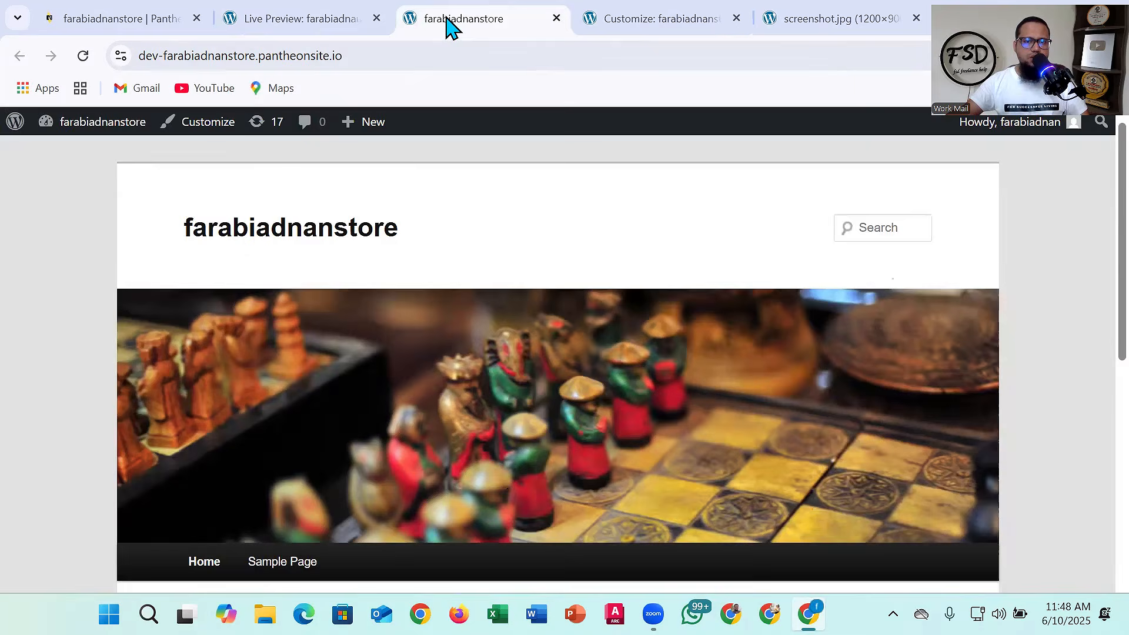
left_click(85, 57)
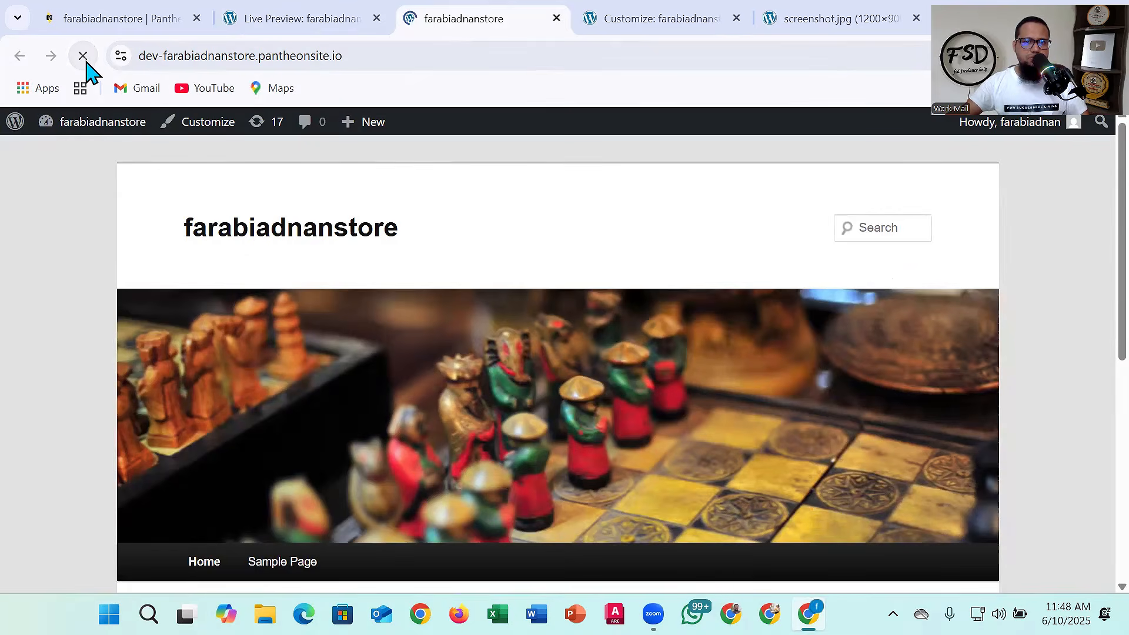
scroll(383, 270, "down", 10)
scroll(383, 260, "down", 15)
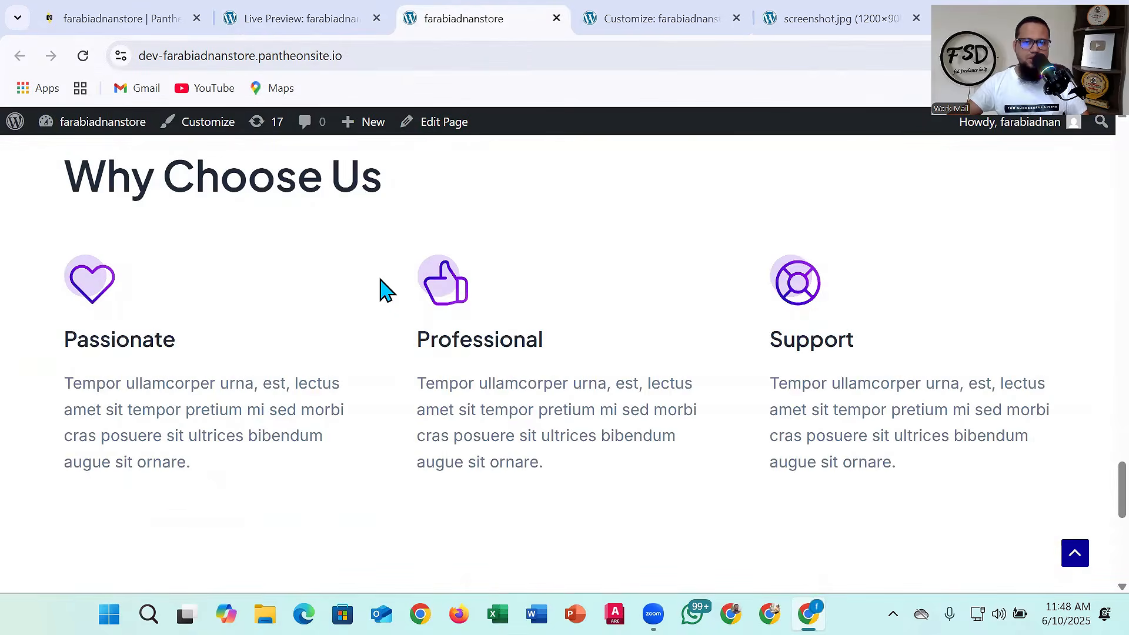
scroll(383, 288, "up", 20)
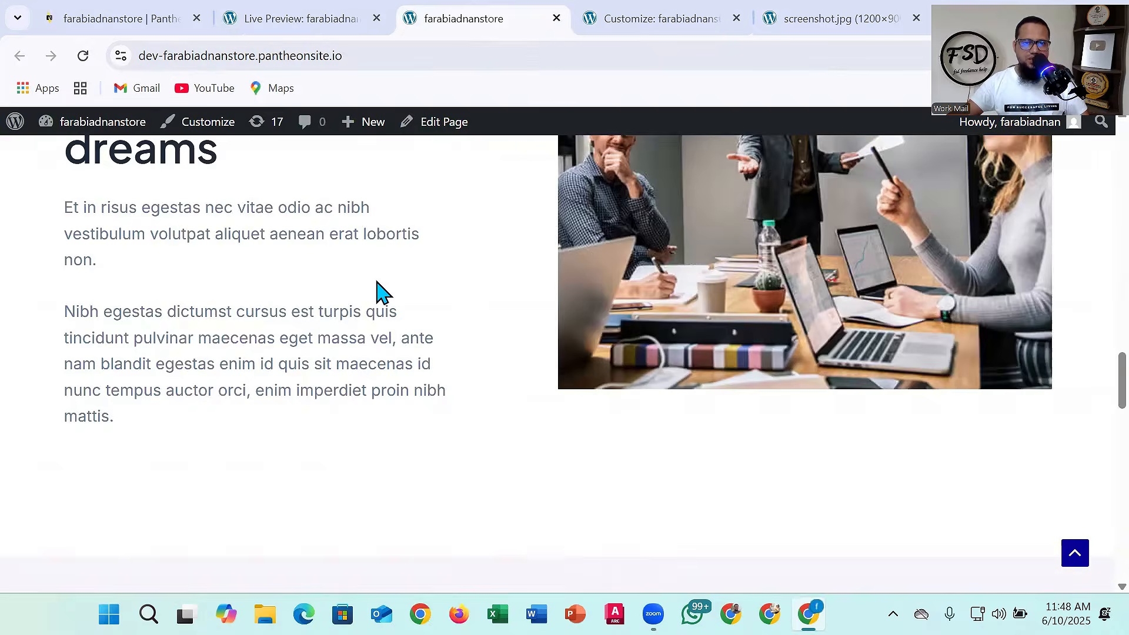
scroll(380, 270, "up", 5)
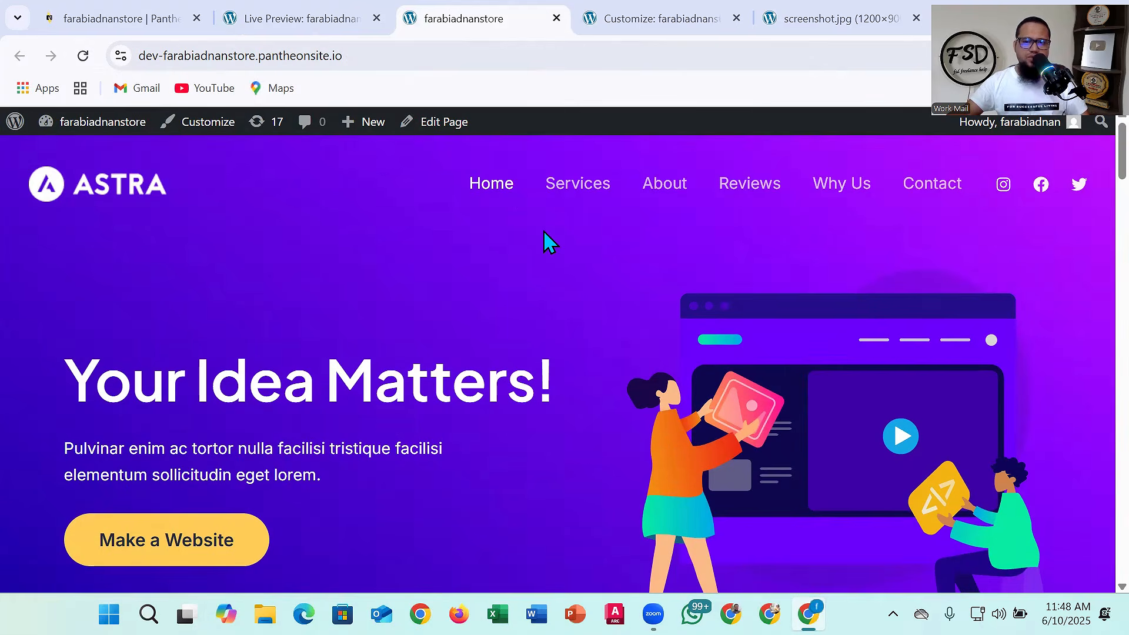